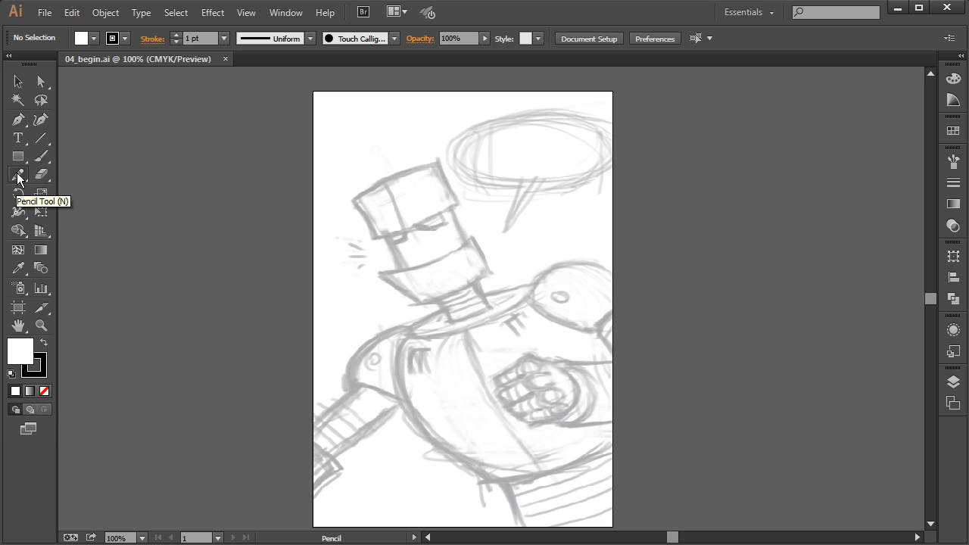
Tear off the Pencil tool group into a floating panel beside the artboard
{"action": "left_click_drag", "start_coordinate": [19, 179], "coordinate": [58, 178]}
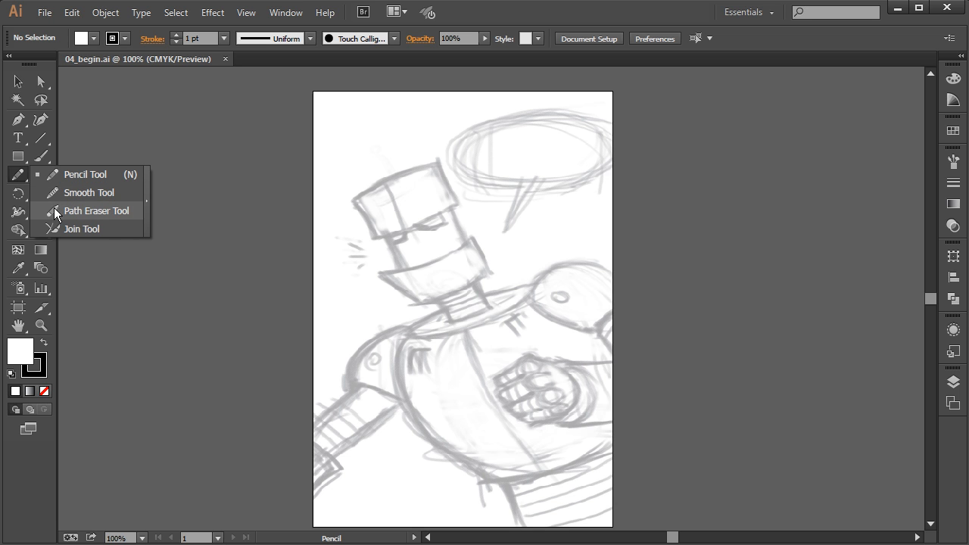
{"action": "left_click", "coordinate": [146, 203]}
{"action": "mouse_move", "coordinate": [77, 186]}
{"action": "left_mouse_down"}
{"action": "mouse_move", "coordinate": [122, 172]}
{"action": "mouse_move", "coordinate": [126, 162]}
{"action": "left_mouse_up"}
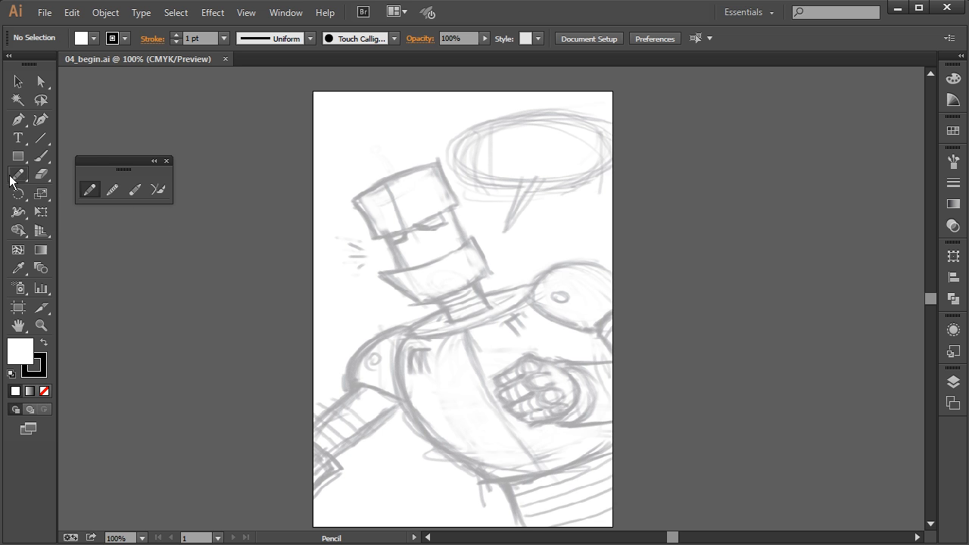
Review the Pencil tool's fidelity, keep-selected and edit-selected-paths options, and accept them
{"action": "left_click", "coordinate": [17, 178]}
{"action": "double_click", "coordinate": [88, 188]}
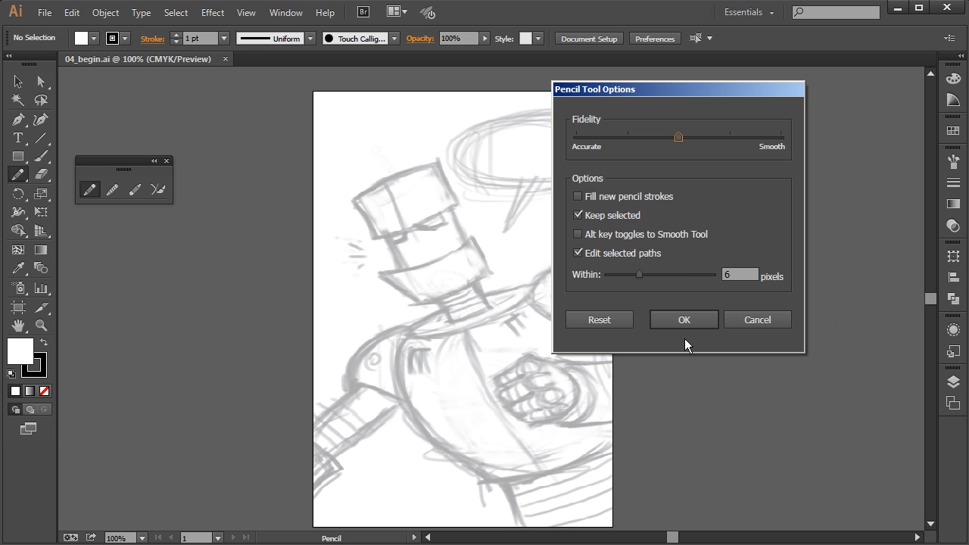
{"action": "left_click", "coordinate": [683, 319]}
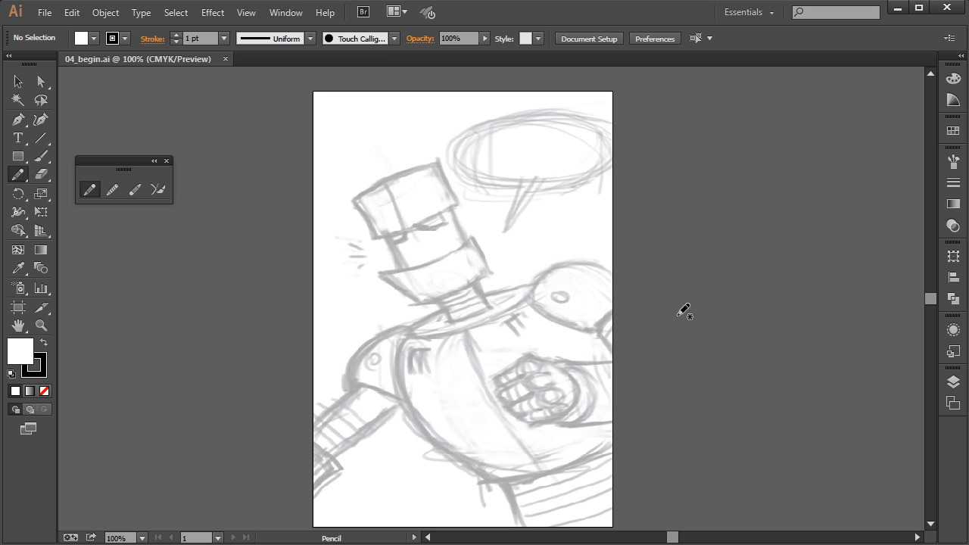
Set the stroke weight to 12 pt with the Uniform width profile
{"action": "left_click", "coordinate": [175, 34]}
{"action": "left_click", "coordinate": [174, 34]}
{"action": "left_click", "coordinate": [174, 34]}
{"action": "left_click", "coordinate": [174, 34]}
{"action": "left_click", "coordinate": [174, 35]}
{"action": "left_click", "coordinate": [174, 35]}
{"action": "left_click", "coordinate": [224, 38]}
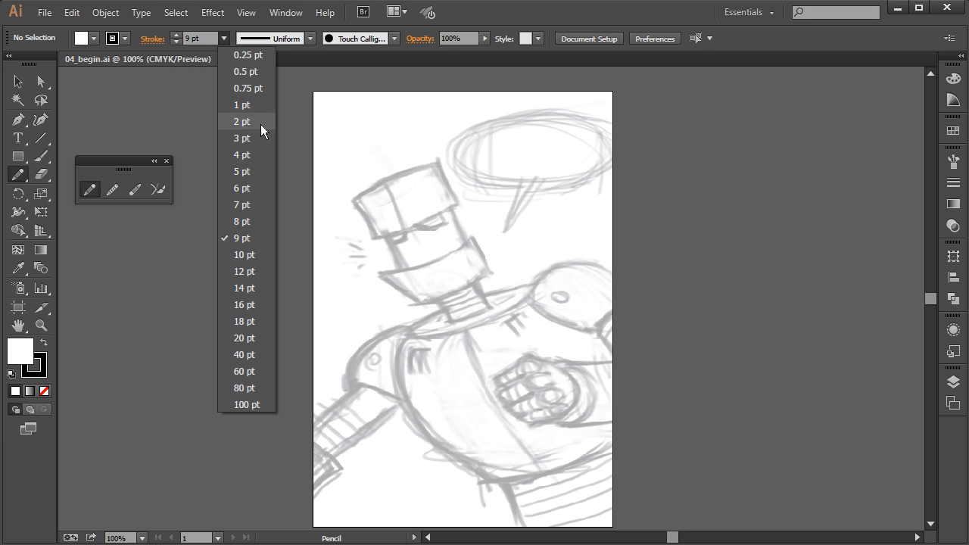
{"action": "left_click", "coordinate": [260, 269]}
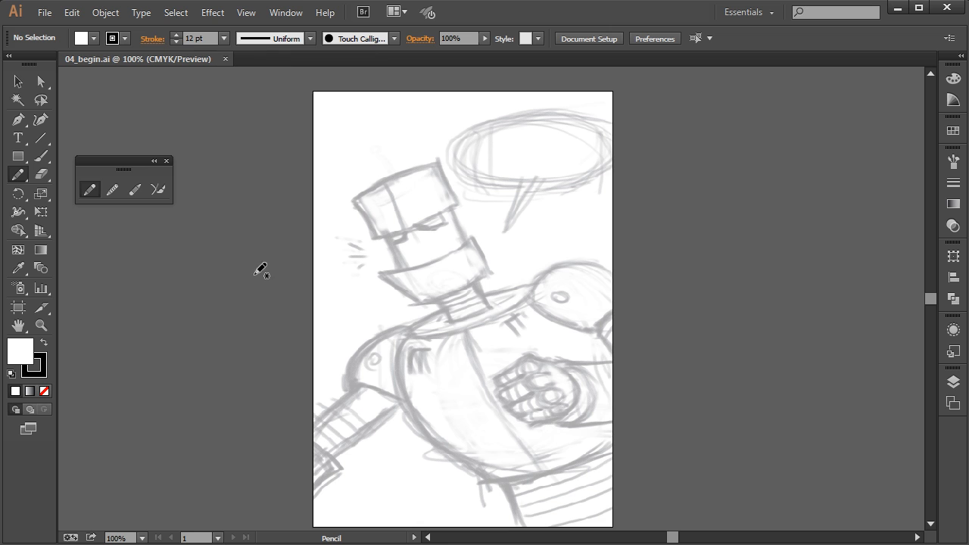
{"action": "left_click", "coordinate": [309, 38]}
{"action": "left_click", "coordinate": [258, 88]}
Draw a freehand zigzag test path across the robot sketch with the Pencil tool and delete it
{"action": "mouse_move", "coordinate": [355, 229]}
{"action": "left_mouse_down"}
{"action": "mouse_move", "coordinate": [406, 167]}
{"action": "mouse_move", "coordinate": [427, 279]}
{"action": "mouse_move", "coordinate": [551, 238]}
{"action": "mouse_move", "coordinate": [586, 310]}
{"action": "mouse_move", "coordinate": [607, 281]}
{"action": "mouse_move", "coordinate": [629, 292]}
{"action": "left_mouse_up"}
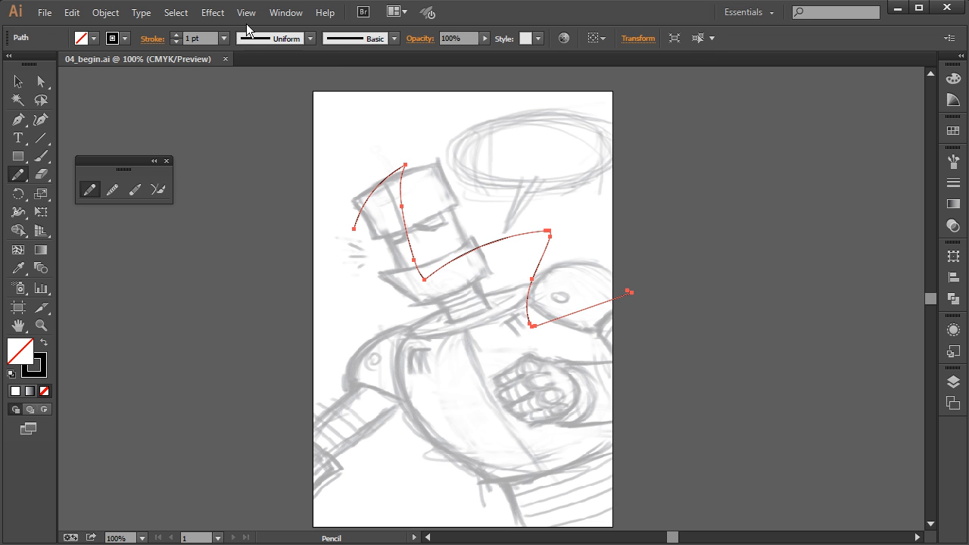
{"action": "key", "text": "Delete"}
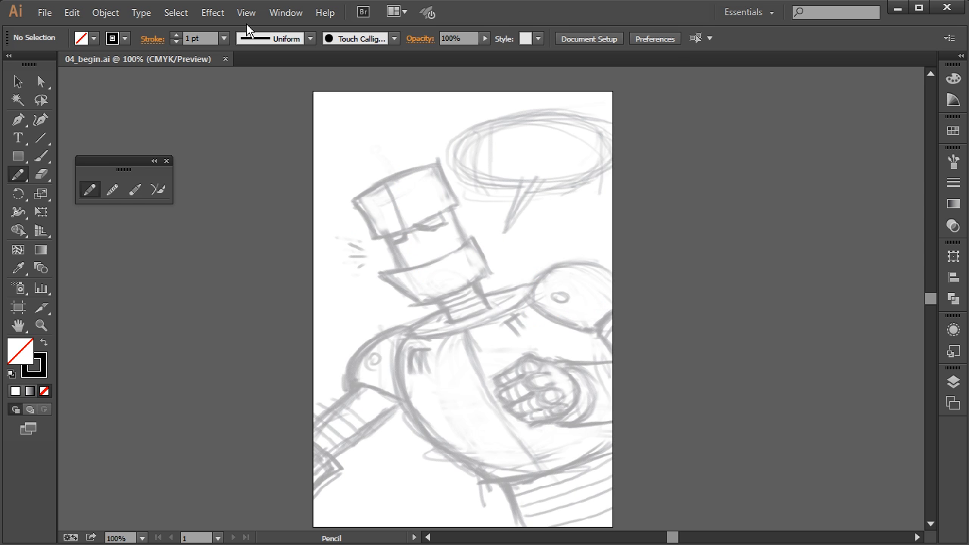
Trace the top block of the robot's head as a closed path with the Pencil tool
{"action": "key", "text": "ctrl+plus"}
{"action": "key", "text": "ctrl+plus"}
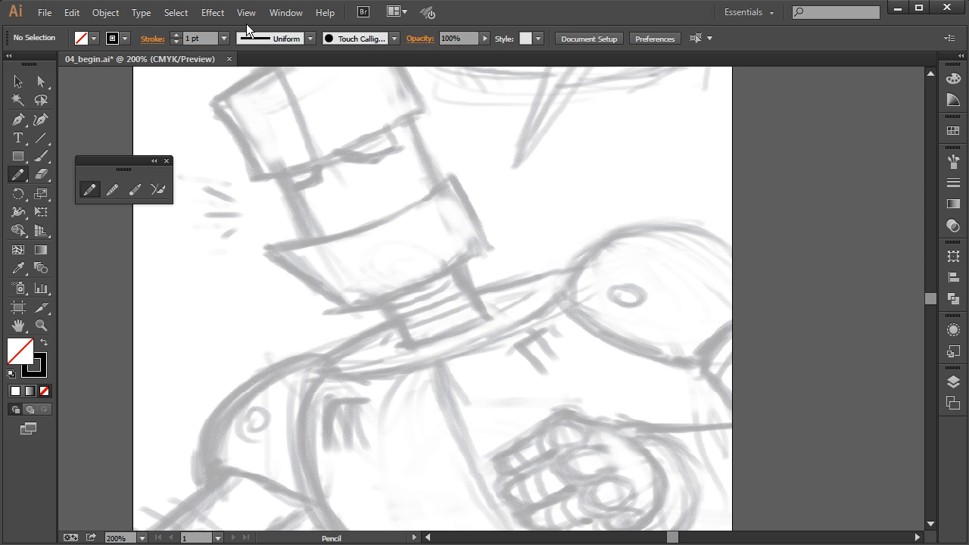
{"action": "key", "text": "space"}
{"action": "left_click_drag", "start_coordinate": [551, 219], "coordinate": [721, 312]}
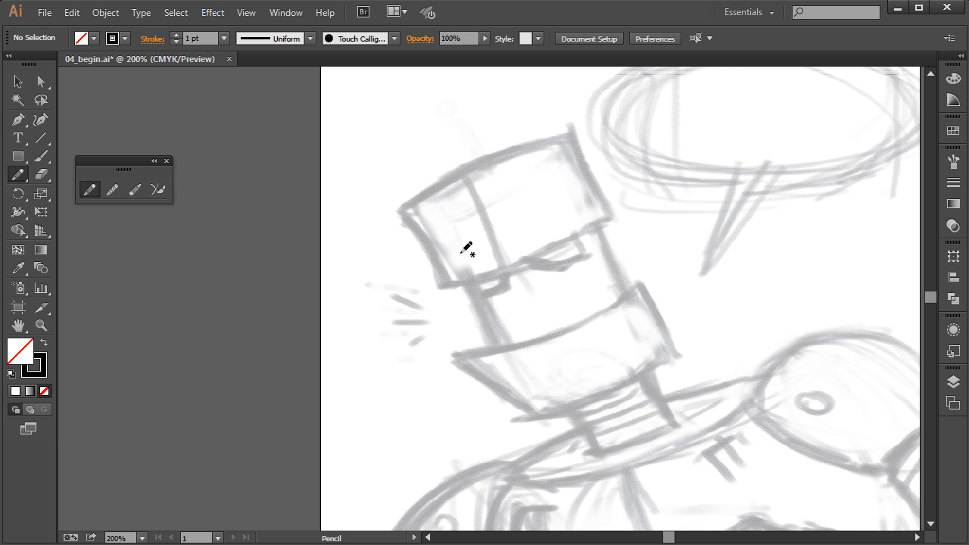
{"action": "key", "text": "plus"}
{"action": "key", "text": "ctrl+plus"}
{"action": "left_click", "coordinate": [89, 189]}
{"action": "left_click_drag", "start_coordinate": [446, 254], "coordinate": [475, 321]}
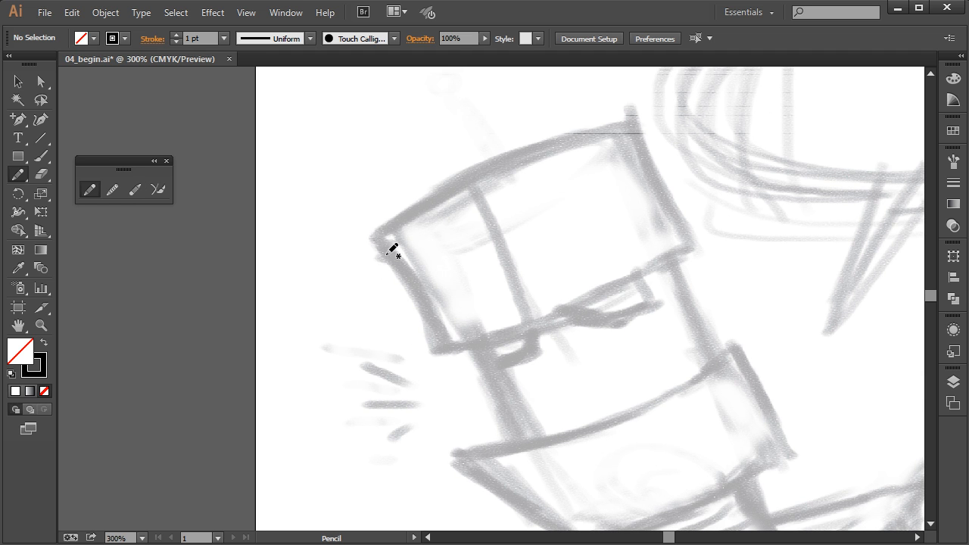
{"action": "mouse_move", "coordinate": [376, 236]}
{"action": "left_mouse_down"}
{"action": "mouse_move", "coordinate": [452, 348]}
{"action": "mouse_move", "coordinate": [546, 322]}
{"action": "mouse_move", "coordinate": [700, 244]}
{"action": "mouse_move", "coordinate": [621, 118]}
{"action": "mouse_move", "coordinate": [521, 144]}
{"action": "mouse_move", "coordinate": [379, 230]}
{"action": "left_mouse_up"}
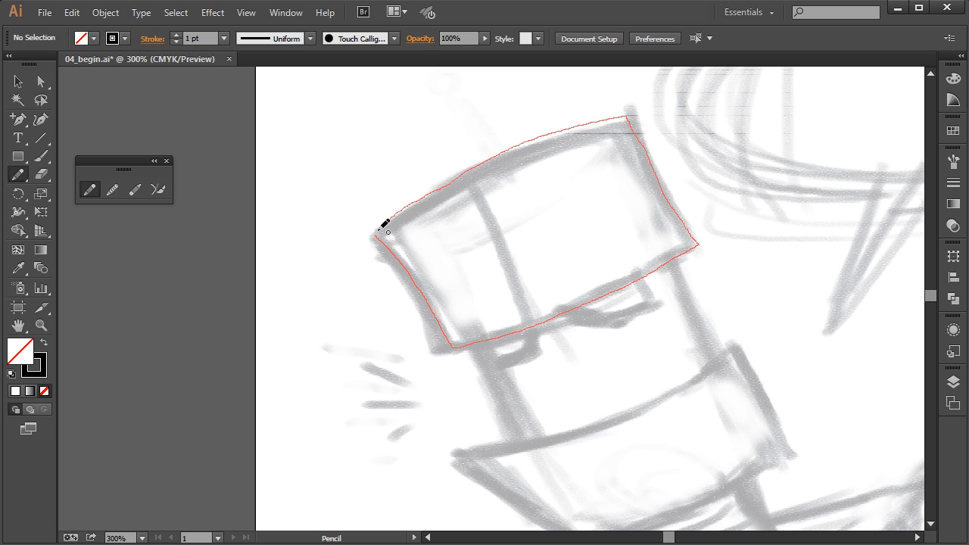
{"action": "left_click_drag", "start_coordinate": [379, 230], "coordinate": [378, 233]}
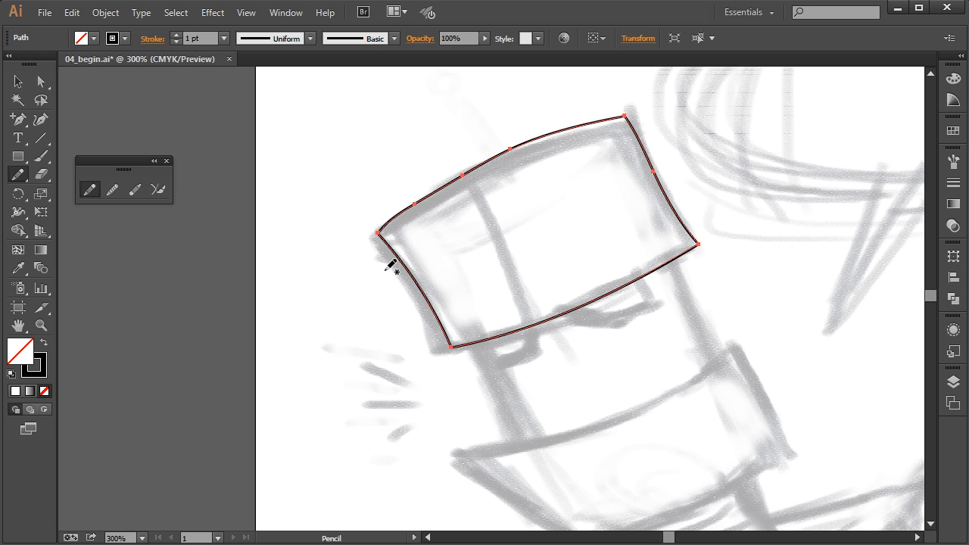
Check the Pencil tool's edit-selected-paths option and redraw the head block's left and lower edges to follow the sketch
{"action": "double_click", "coordinate": [89, 193]}
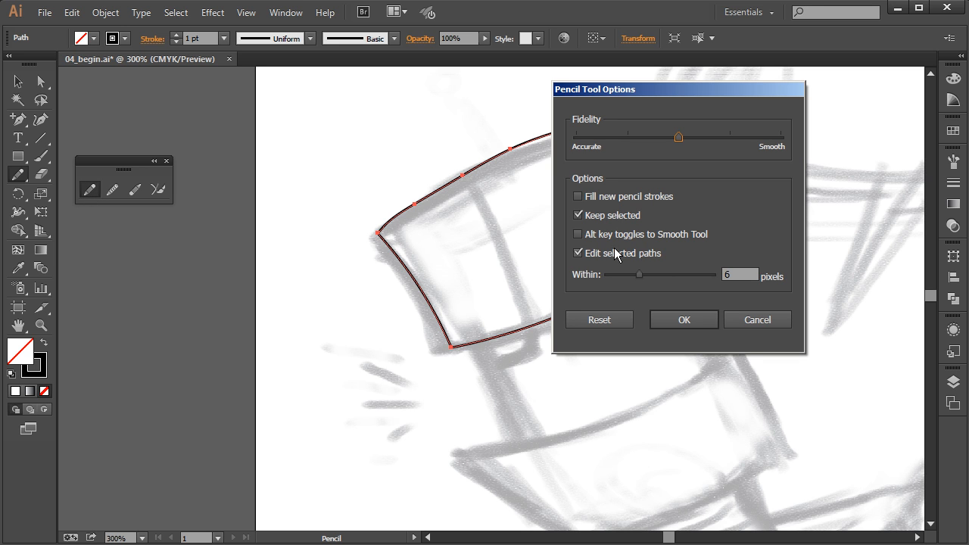
{"action": "left_click", "coordinate": [683, 320]}
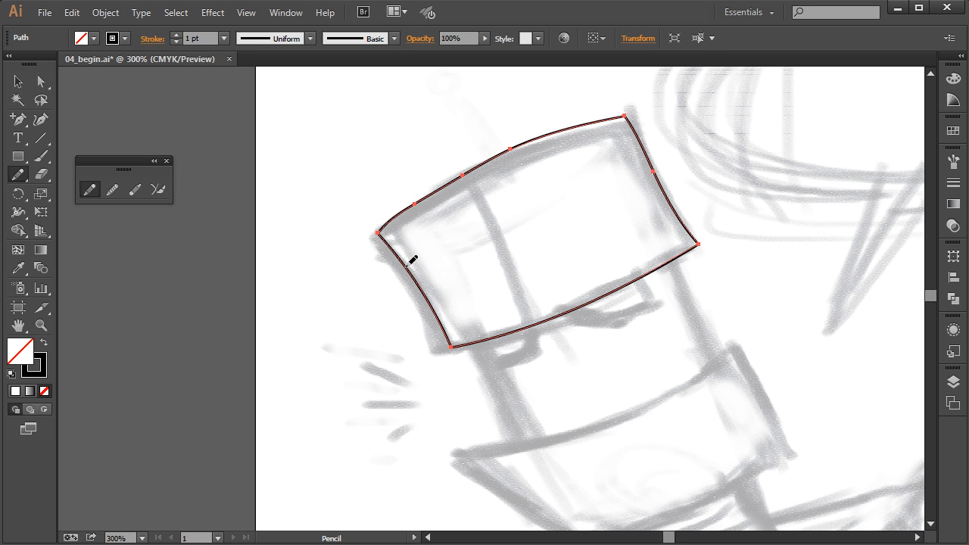
{"action": "mouse_move", "coordinate": [410, 268]}
{"action": "left_mouse_down"}
{"action": "mouse_move", "coordinate": [444, 350]}
{"action": "mouse_move", "coordinate": [578, 317]}
{"action": "left_mouse_up"}
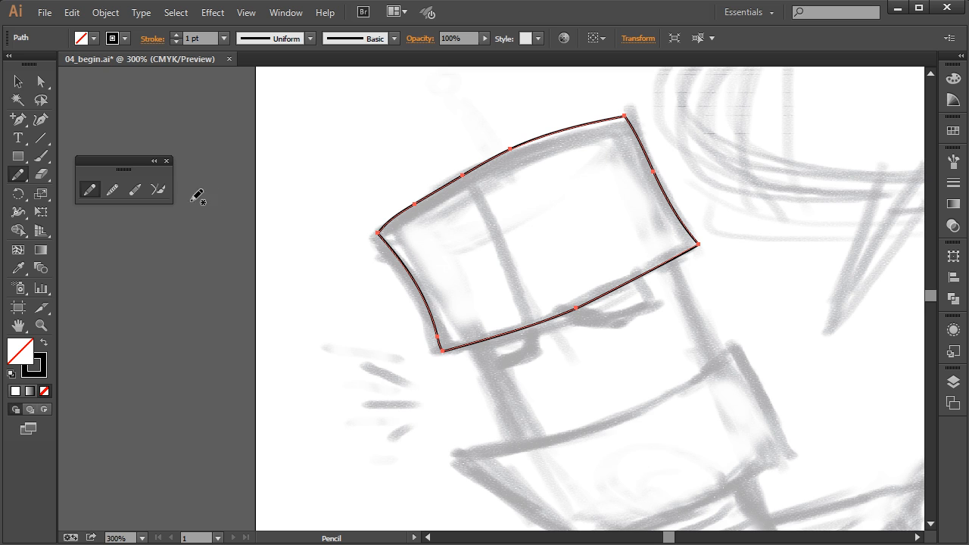
Smooth the upper, right and lower edges of the head block outline with the Smooth tool
{"action": "left_click", "coordinate": [113, 190]}
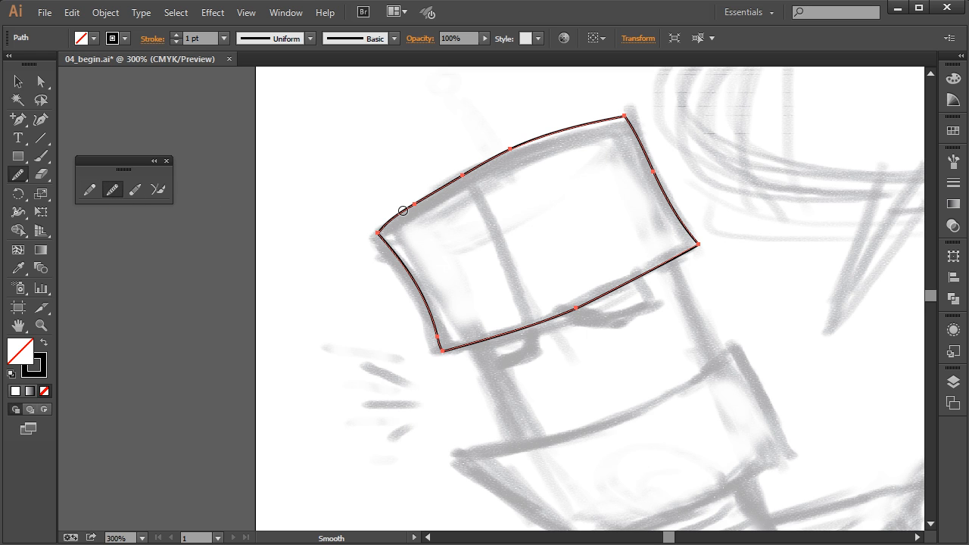
{"action": "mouse_move", "coordinate": [399, 215]}
{"action": "left_mouse_down"}
{"action": "mouse_move", "coordinate": [514, 147]}
{"action": "mouse_move", "coordinate": [538, 138]}
{"action": "mouse_move", "coordinate": [430, 188]}
{"action": "mouse_move", "coordinate": [610, 114]}
{"action": "left_mouse_up"}
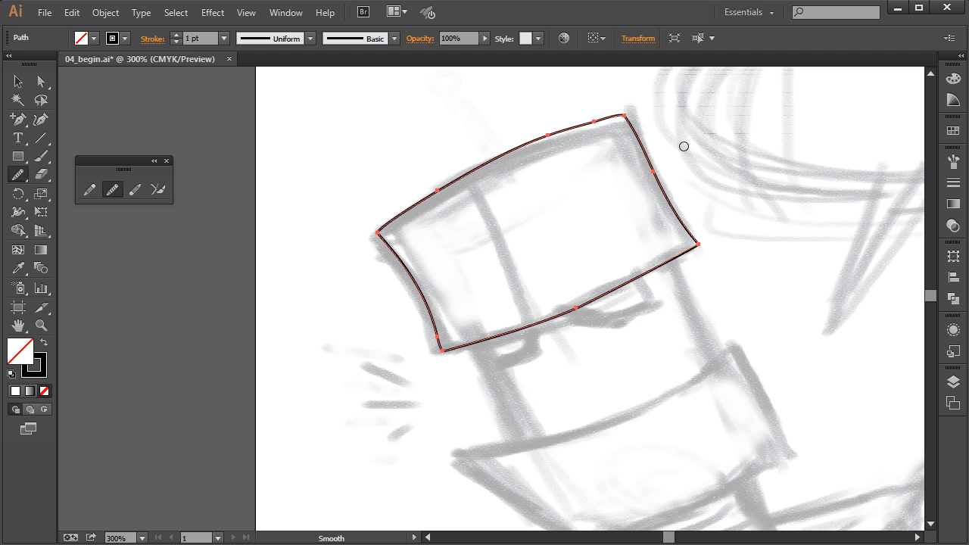
{"action": "left_click_drag", "start_coordinate": [647, 151], "coordinate": [700, 241]}
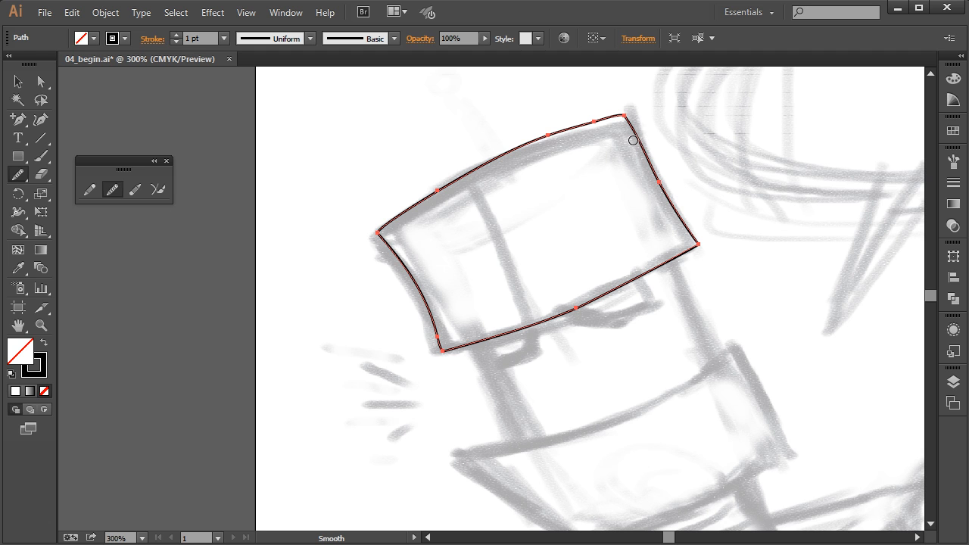
{"action": "left_click_drag", "start_coordinate": [594, 121], "coordinate": [449, 165]}
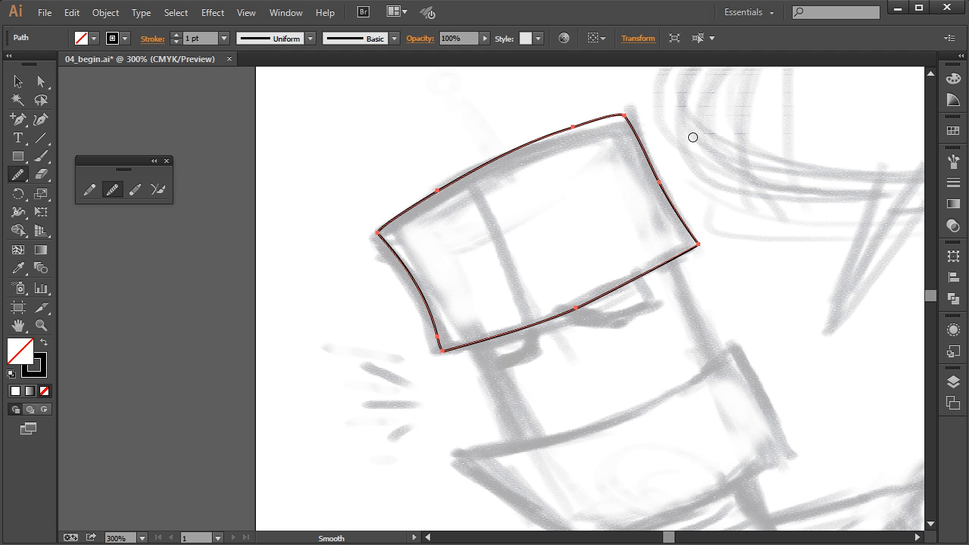
{"action": "left_click_drag", "start_coordinate": [586, 320], "coordinate": [666, 268]}
{"action": "left_click_drag", "start_coordinate": [600, 296], "coordinate": [669, 259]}
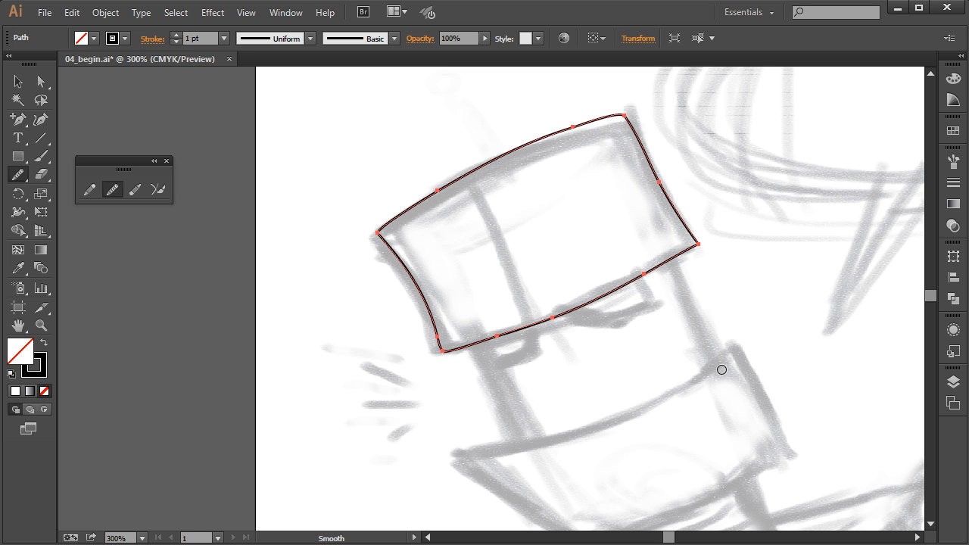
Trace the robot's jaw block with the Pencil tool, letting the ends overlap slightly at its upper-left corner
{"action": "key", "text": "space"}
{"action": "left_click_drag", "start_coordinate": [647, 408], "coordinate": [605, 345]}
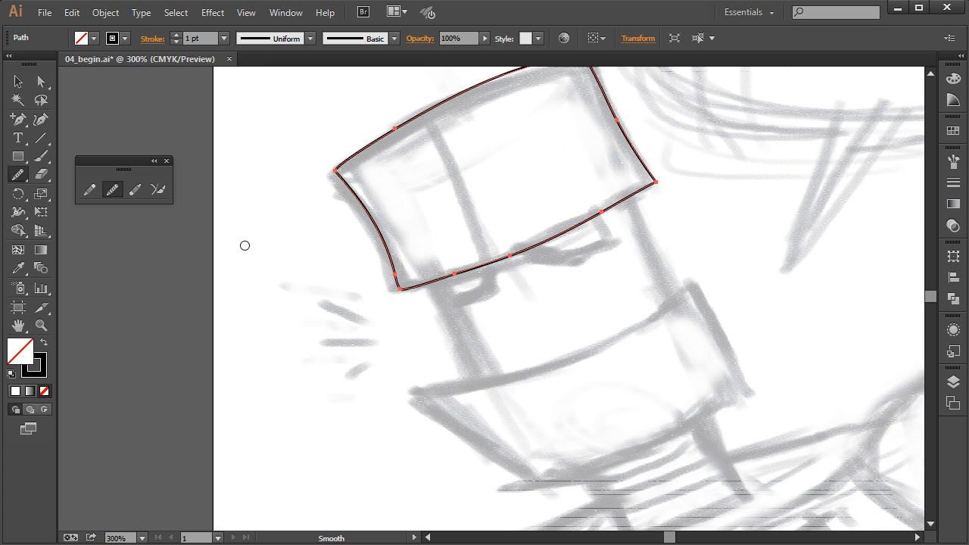
{"action": "left_click", "coordinate": [89, 189]}
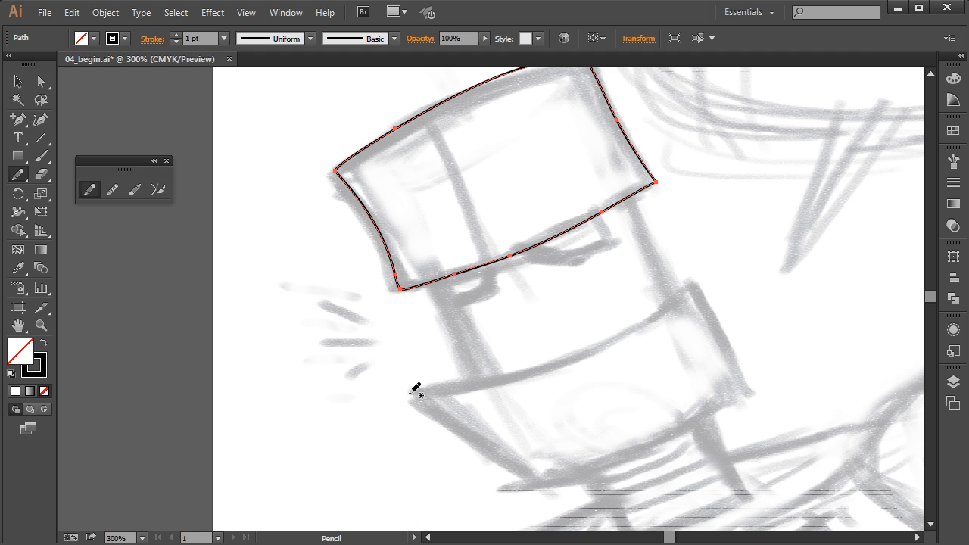
{"action": "mouse_move", "coordinate": [412, 393]}
{"action": "left_mouse_down"}
{"action": "mouse_move", "coordinate": [521, 375]}
{"action": "mouse_move", "coordinate": [656, 318]}
{"action": "mouse_move", "coordinate": [696, 289]}
{"action": "mouse_move", "coordinate": [749, 387]}
{"action": "mouse_move", "coordinate": [627, 451]}
{"action": "mouse_move", "coordinate": [518, 485]}
{"action": "mouse_move", "coordinate": [435, 429]}
{"action": "mouse_move", "coordinate": [405, 378]}
{"action": "left_mouse_up"}
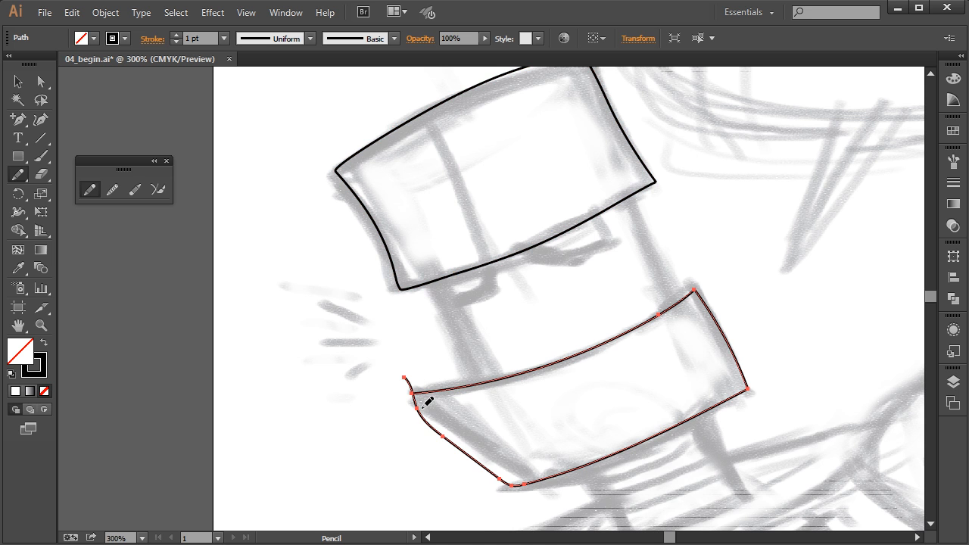
Trim the overshooting end at the jaw outline's upper-left corner and close the path with the Join tool
{"action": "key", "text": "ctrl+plus"}
{"action": "key", "text": "ctrl+plus"}
{"action": "left_click_drag", "start_coordinate": [563, 426], "coordinate": [536, 268]}
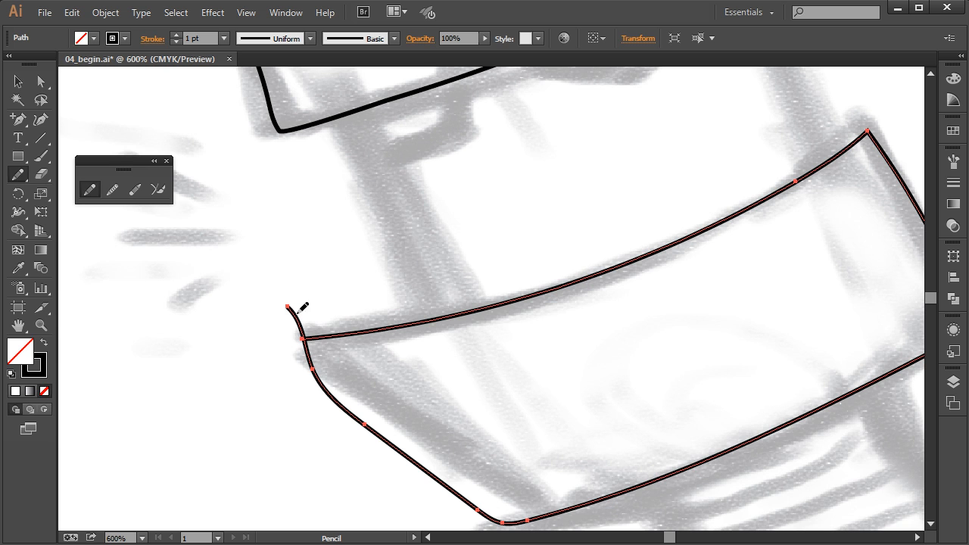
{"action": "left_click", "coordinate": [158, 191]}
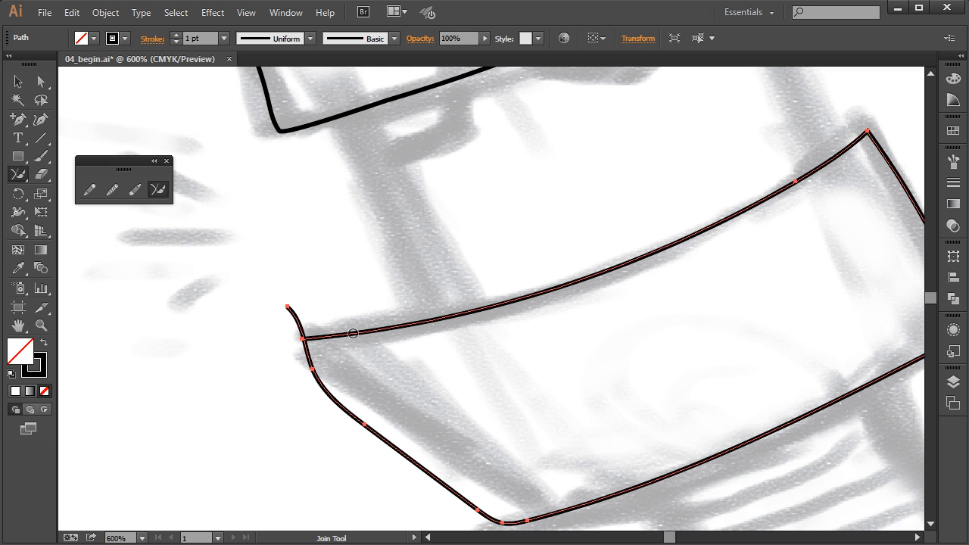
{"action": "mouse_move", "coordinate": [283, 314]}
{"action": "left_mouse_down"}
{"action": "mouse_move", "coordinate": [308, 324]}
{"action": "mouse_move", "coordinate": [302, 339]}
{"action": "left_mouse_up"}
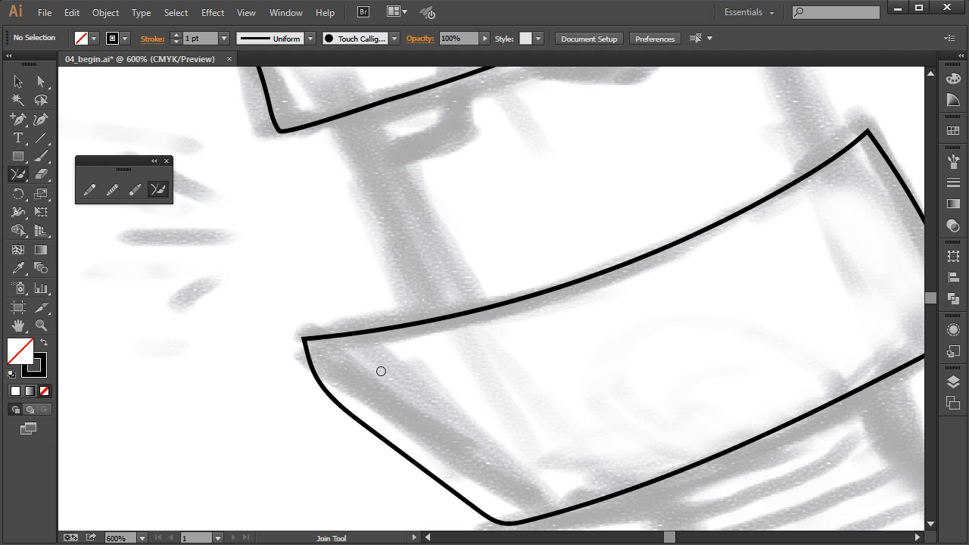
Select the jaw outline and redraw its left edge closer to the sketch with the Pencil tool
{"action": "left_click", "coordinate": [89, 190]}
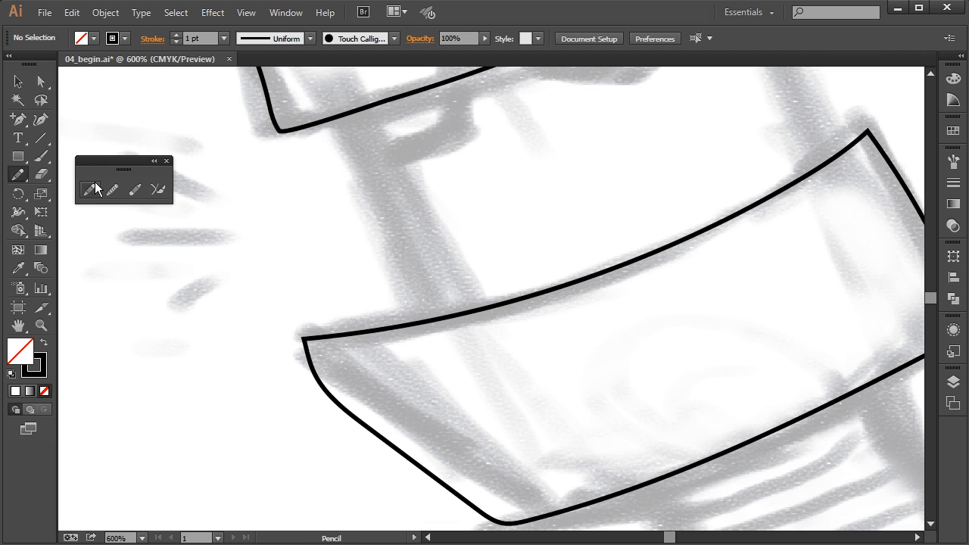
{"action": "left_click", "coordinate": [319, 375], "text": "ctrl"}
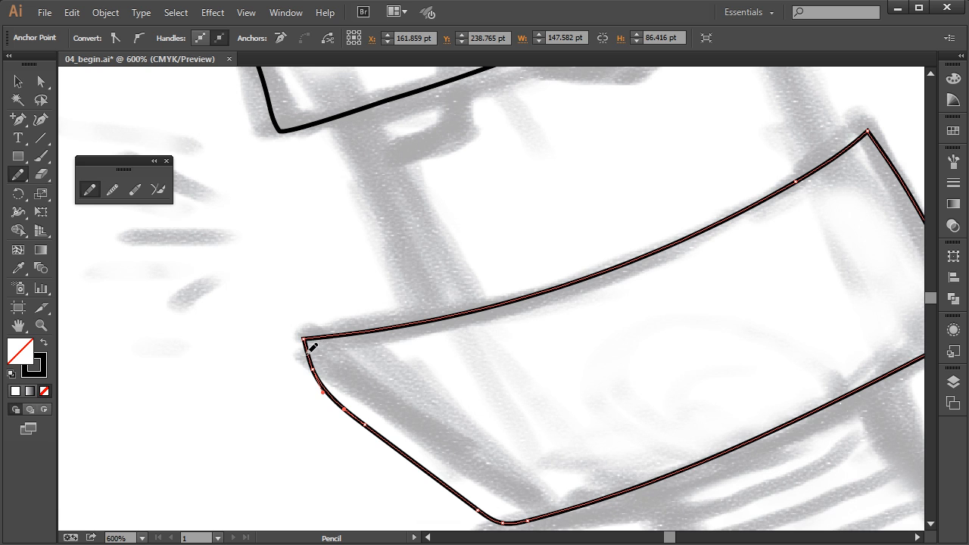
{"action": "left_click_drag", "start_coordinate": [304, 338], "coordinate": [408, 449]}
{"action": "left_click_drag", "start_coordinate": [463, 495], "coordinate": [502, 523]}
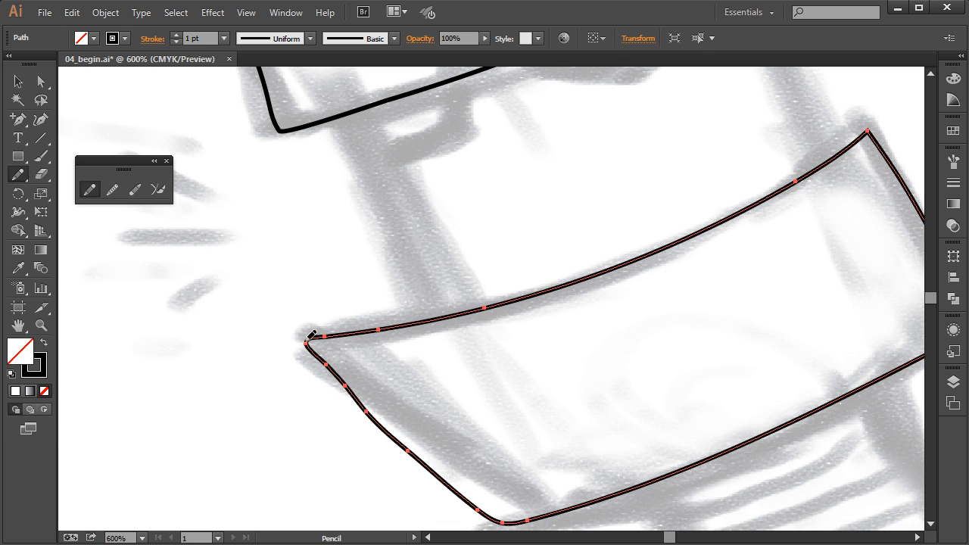
Smooth the upper and left edges of the jaw outline with the Smooth tool
{"action": "left_click", "coordinate": [112, 190]}
{"action": "left_click_drag", "start_coordinate": [365, 330], "coordinate": [497, 307]}
{"action": "mouse_move", "coordinate": [357, 383]}
{"action": "left_mouse_down"}
{"action": "mouse_move", "coordinate": [382, 432]}
{"action": "mouse_move", "coordinate": [357, 400]}
{"action": "left_mouse_up"}
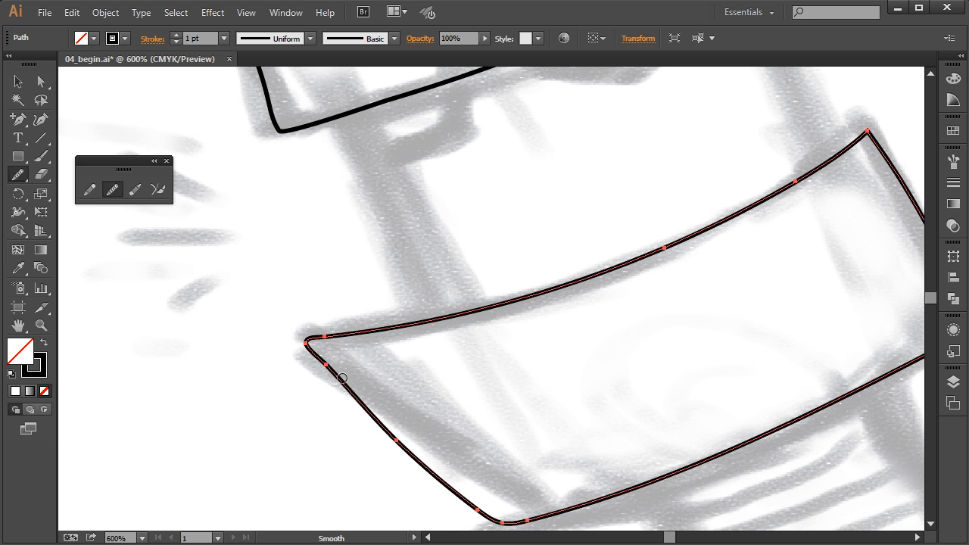
{"action": "mouse_move", "coordinate": [408, 451]}
{"action": "left_mouse_down"}
{"action": "mouse_move", "coordinate": [322, 364]}
{"action": "mouse_move", "coordinate": [450, 483]}
{"action": "left_mouse_up"}
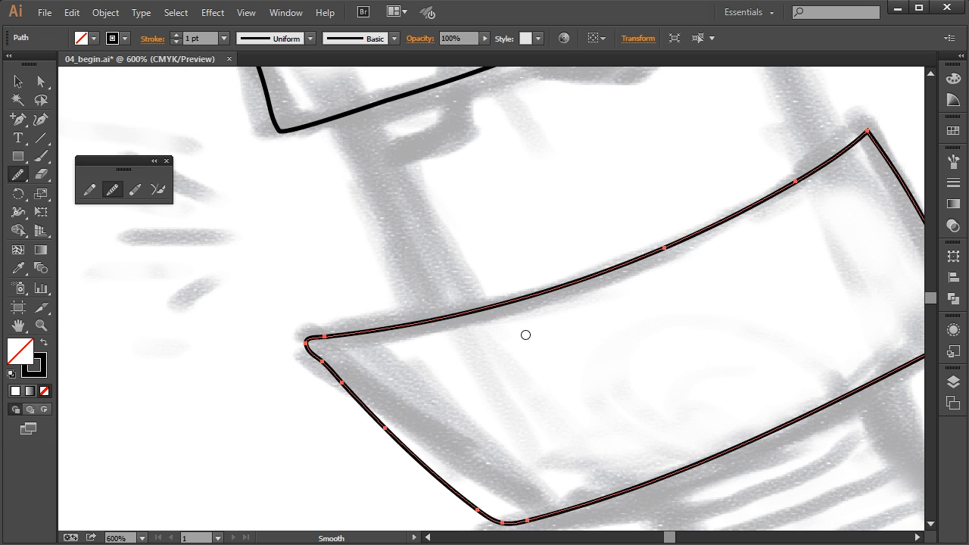
Deselect the jaw outline
{"action": "key", "text": "ctrl+minus"}
{"action": "key", "text": "space"}
{"action": "left_click_drag", "start_coordinate": [783, 212], "coordinate": [726, 281]}
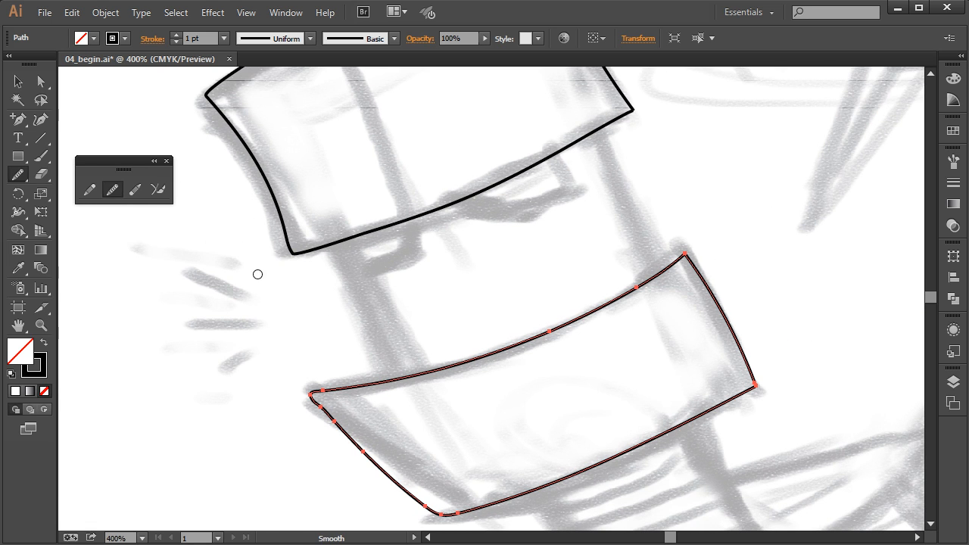
{"action": "left_click", "coordinate": [72, 13]}
{"action": "mouse_move", "coordinate": [157, 15]}
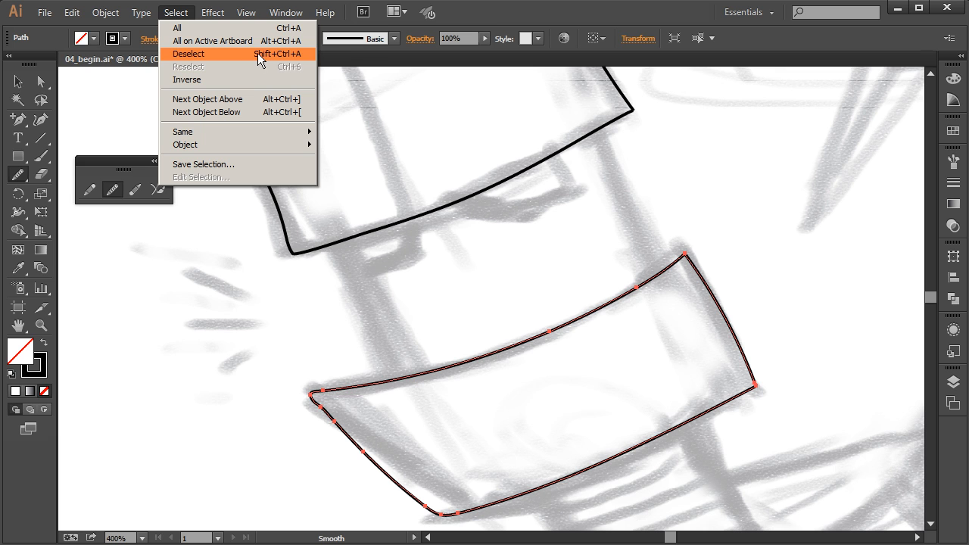
{"action": "left_click", "coordinate": [189, 54]}
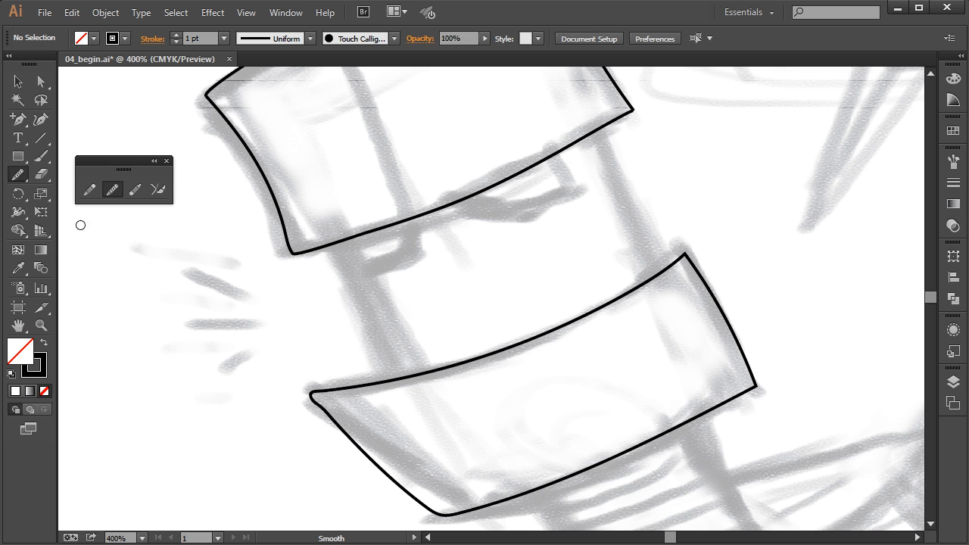
Switch to the Pencil tool and review its options without changing any of them
{"action": "left_click", "coordinate": [88, 190]}
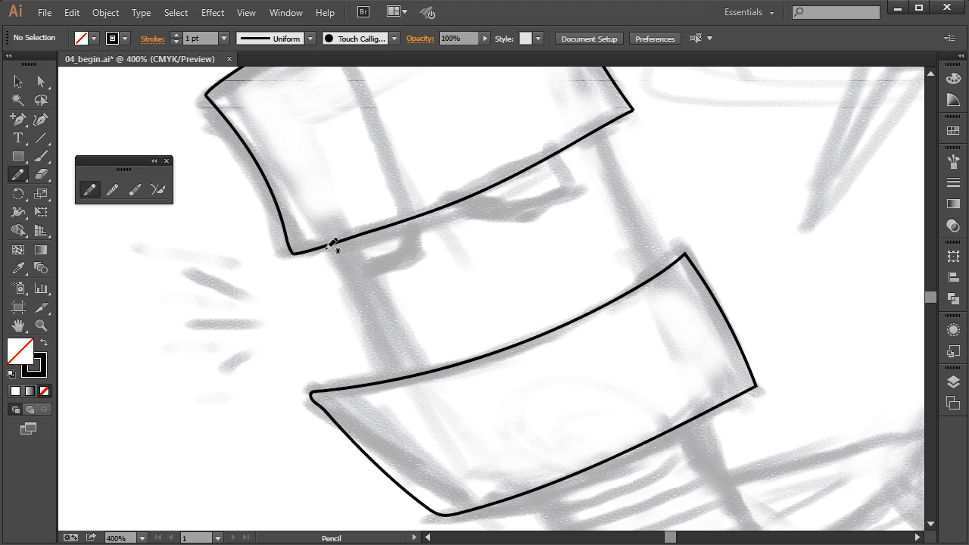
{"action": "key", "text": "alt"}
{"action": "double_click", "coordinate": [88, 189]}
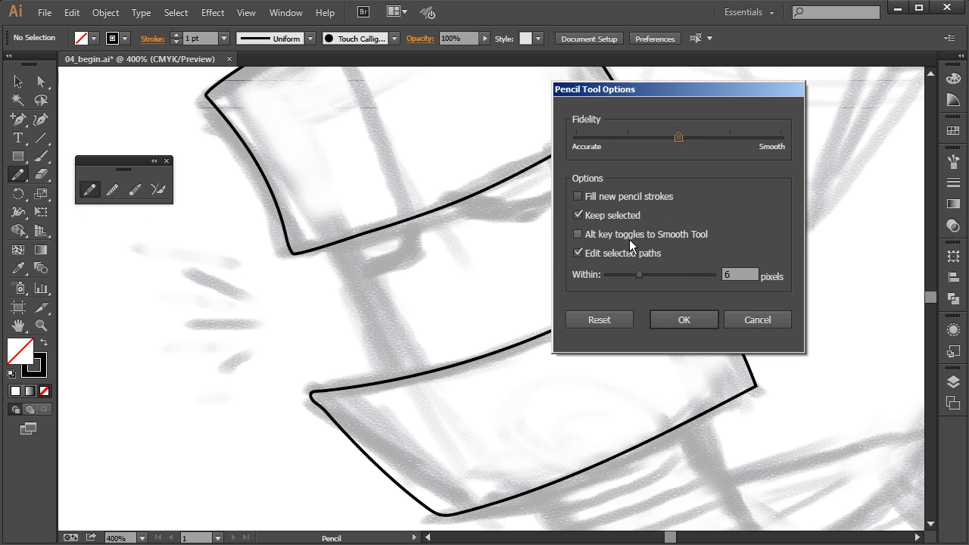
{"action": "left_click", "coordinate": [758, 321]}
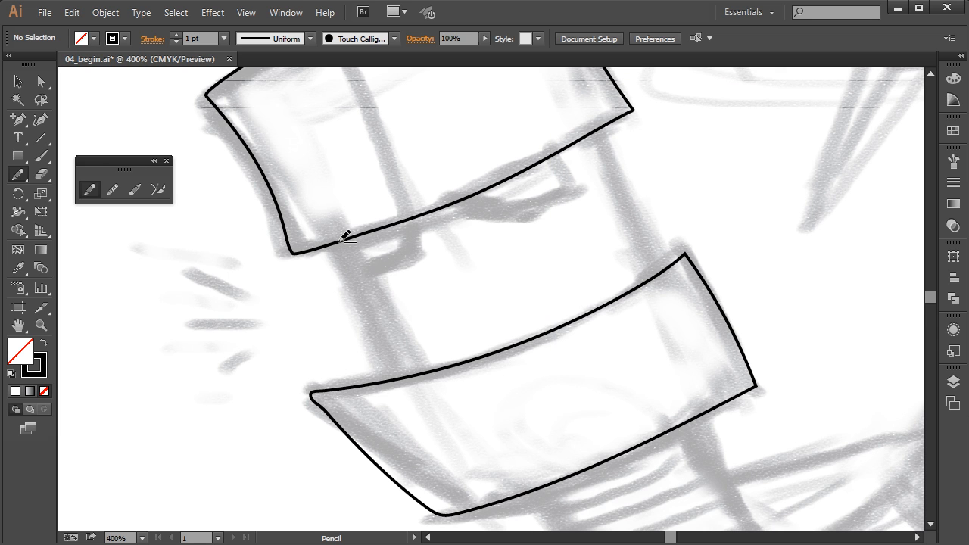
Draw two straight face sides between the upper head outline and the jaw, plus two curved eye outlines below the upper outline, with the Pencil tool
{"action": "mouse_move", "coordinate": [339, 241]}
{"action": "left_mouse_down"}
{"action": "mouse_move", "coordinate": [366, 284]}
{"action": "mouse_move", "coordinate": [390, 380]}
{"action": "left_mouse_up"}
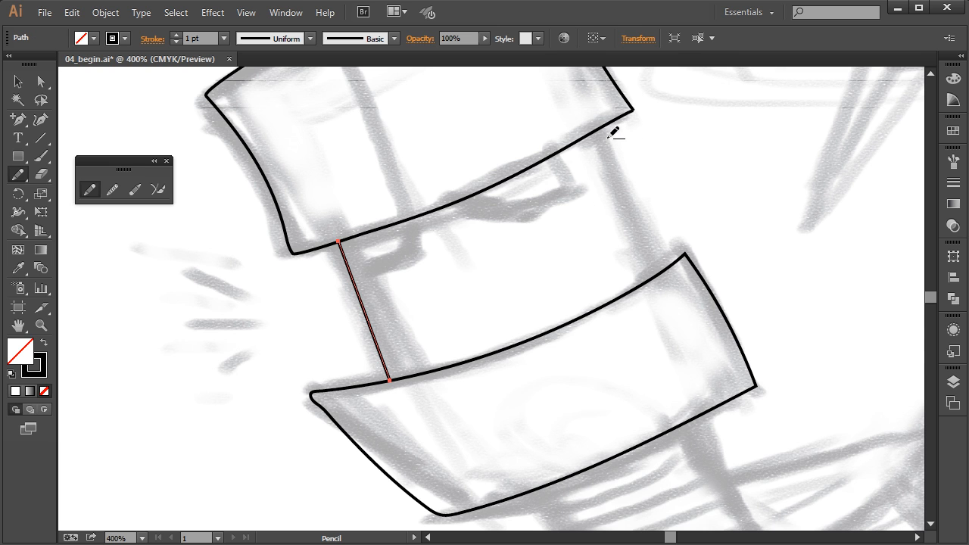
{"action": "mouse_move", "coordinate": [603, 125]}
{"action": "left_mouse_down"}
{"action": "mouse_move", "coordinate": [671, 206]}
{"action": "mouse_move", "coordinate": [658, 275]}
{"action": "left_mouse_up"}
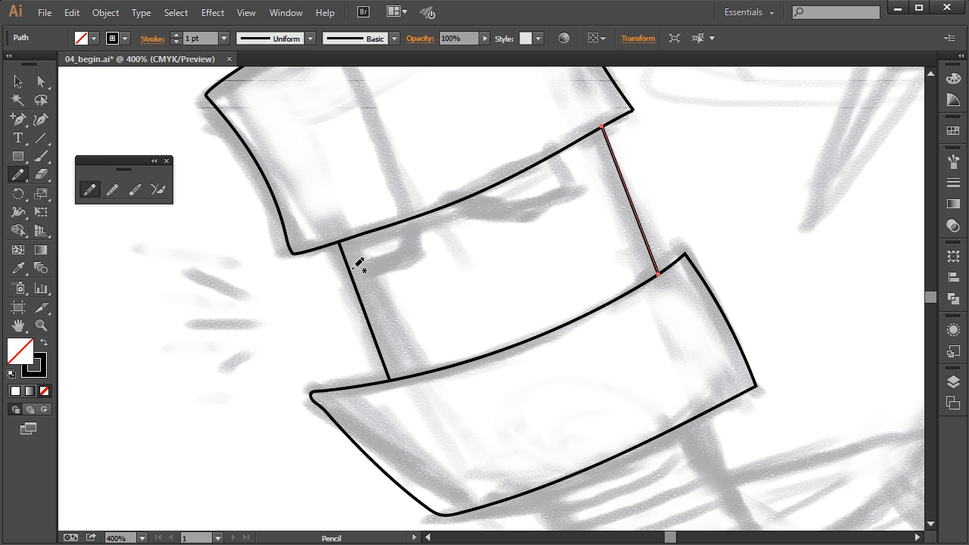
{"action": "mouse_move", "coordinate": [356, 283]}
{"action": "left_mouse_down"}
{"action": "mouse_move", "coordinate": [400, 265]}
{"action": "mouse_move", "coordinate": [408, 220]}
{"action": "left_mouse_up"}
{"action": "mouse_move", "coordinate": [473, 195]}
{"action": "left_mouse_down"}
{"action": "mouse_move", "coordinate": [507, 215]}
{"action": "mouse_move", "coordinate": [555, 214]}
{"action": "mouse_move", "coordinate": [582, 198]}
{"action": "mouse_move", "coordinate": [560, 153]}
{"action": "left_mouse_up"}
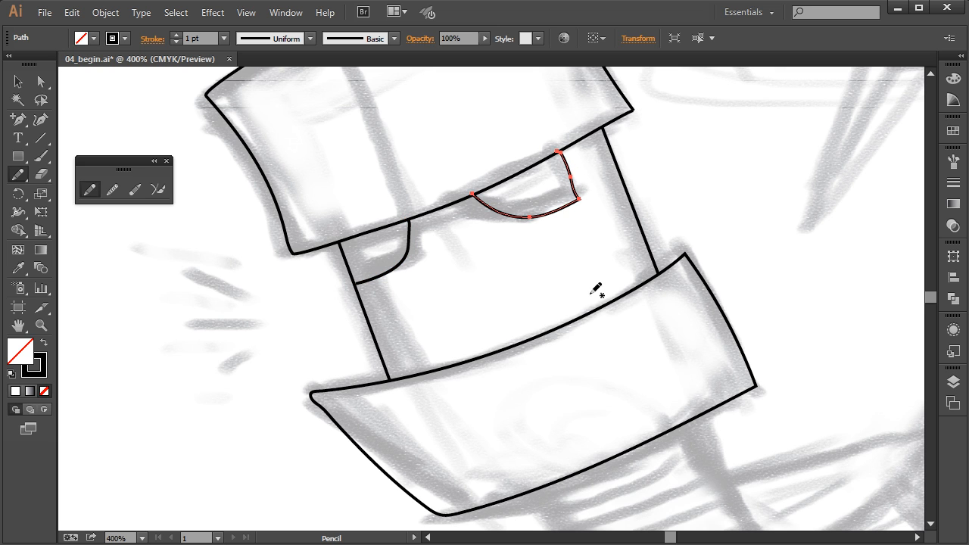
Smooth the right eye's outer edge and redraw its upper end past the upper head outline with the Pencil tool
{"action": "left_click", "coordinate": [112, 189]}
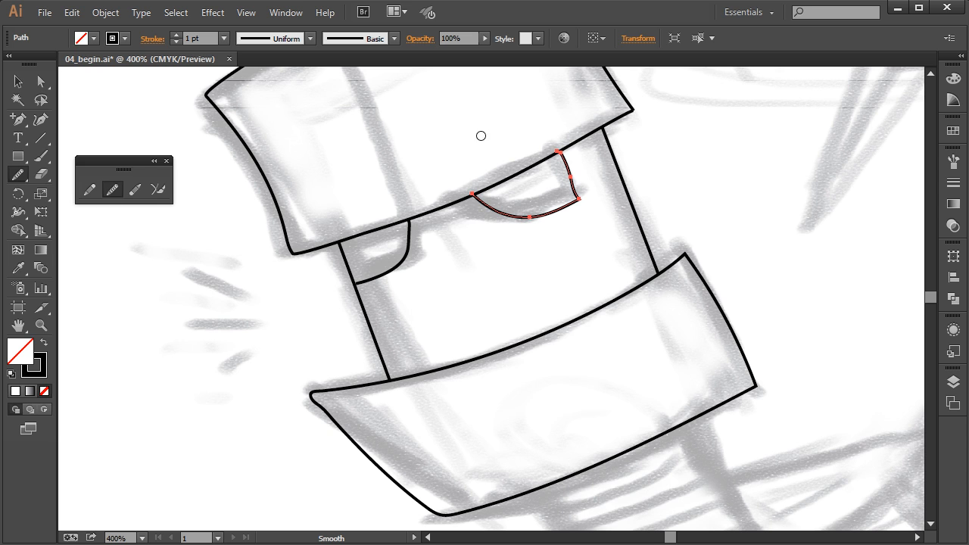
{"action": "mouse_move", "coordinate": [561, 170]}
{"action": "left_mouse_down"}
{"action": "mouse_move", "coordinate": [566, 160]}
{"action": "mouse_move", "coordinate": [574, 186]}
{"action": "mouse_move", "coordinate": [562, 155]}
{"action": "left_mouse_up"}
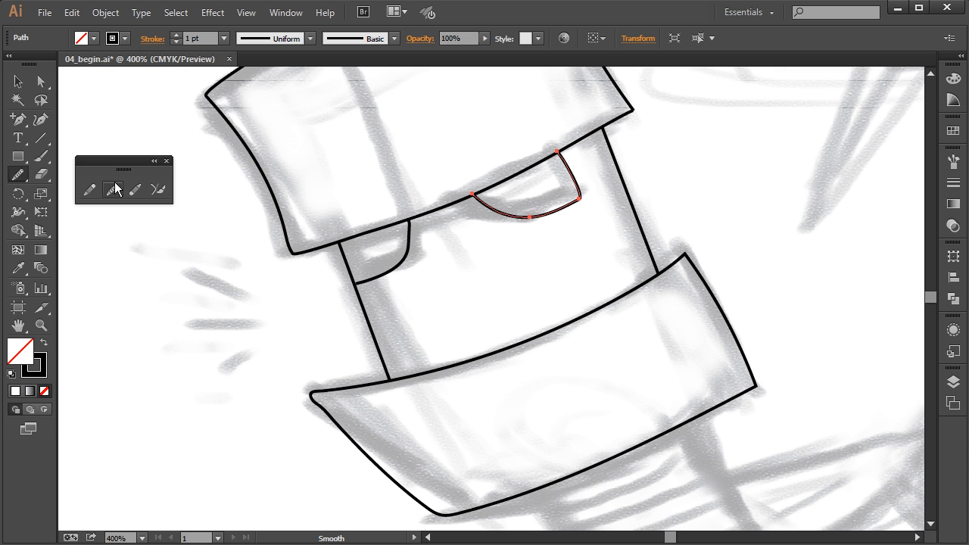
{"action": "left_click", "coordinate": [90, 189]}
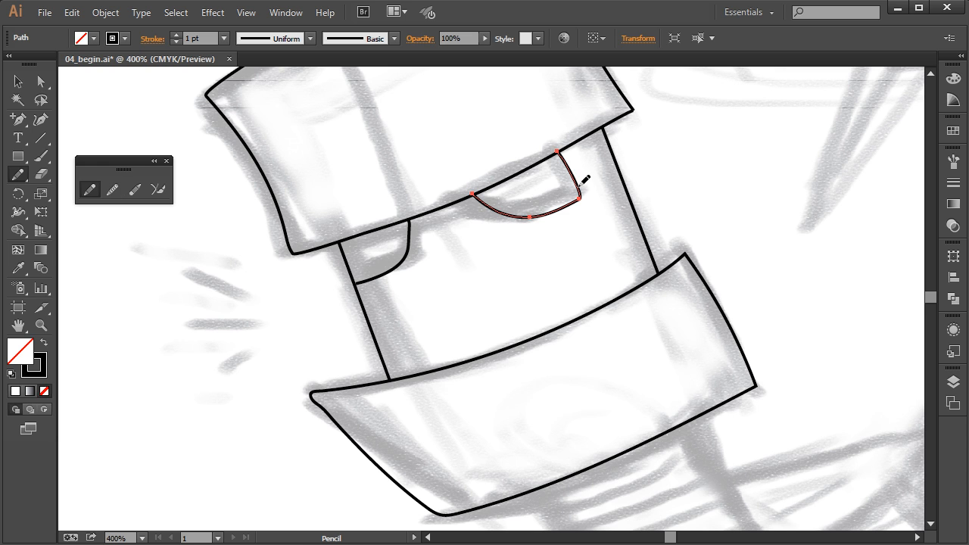
{"action": "left_click_drag", "start_coordinate": [568, 158], "coordinate": [557, 132]}
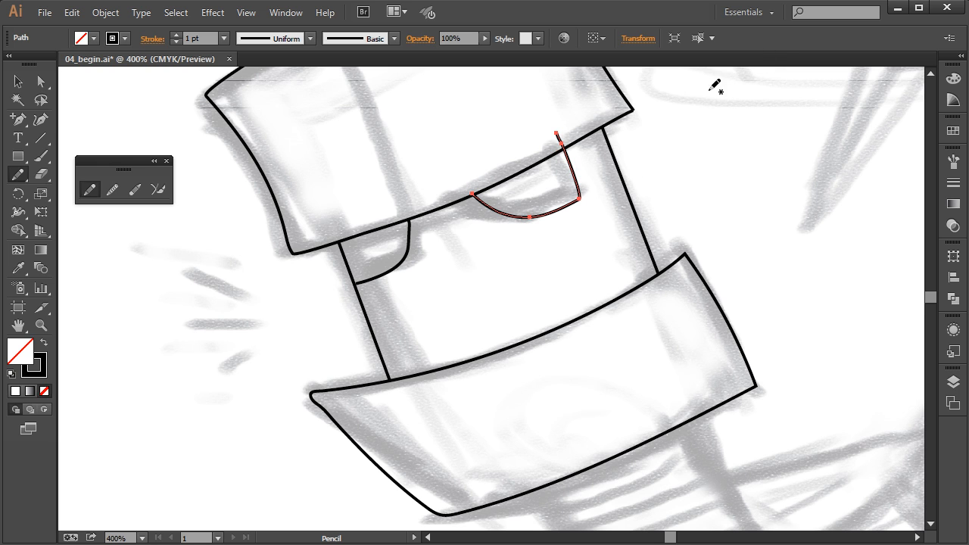
Try to trim the right eye's overshooting upper end with the Join tool
{"action": "left_click", "coordinate": [158, 189]}
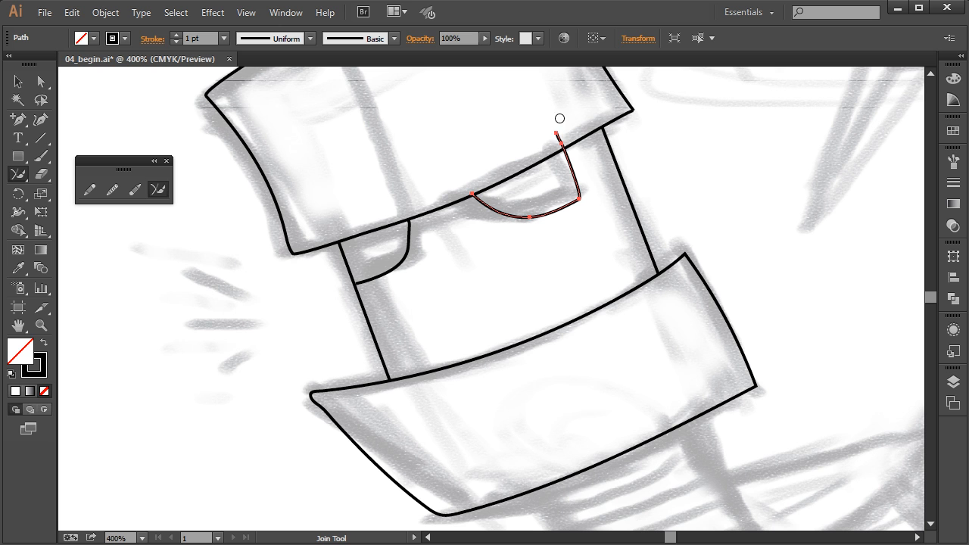
{"action": "mouse_move", "coordinate": [554, 141]}
{"action": "left_mouse_down"}
{"action": "mouse_move", "coordinate": [594, 146]}
{"action": "mouse_move", "coordinate": [554, 134]}
{"action": "mouse_move", "coordinate": [593, 162]}
{"action": "left_mouse_up"}
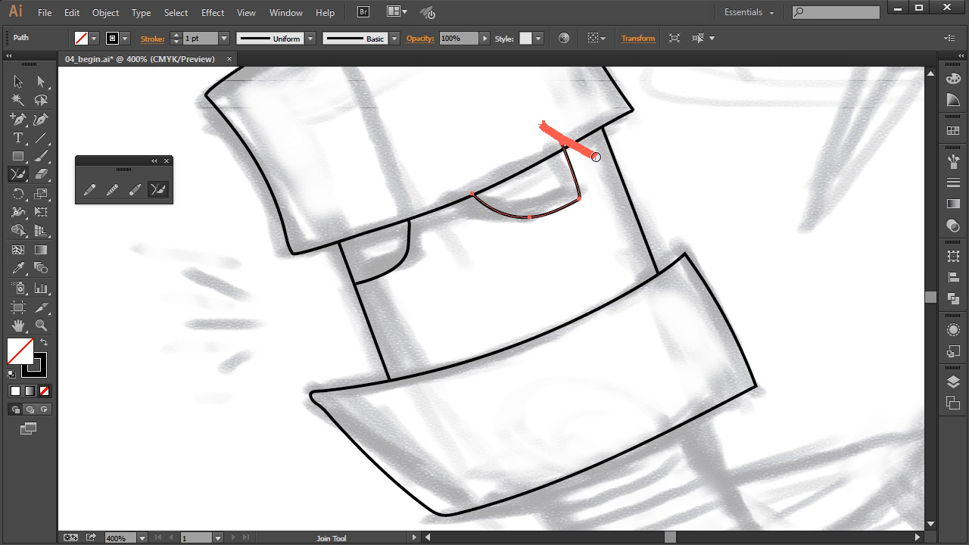
Trim both ends of the right eye outline back to the upper head outline with the Path Eraser tool
{"action": "key", "text": "ctrl+="}
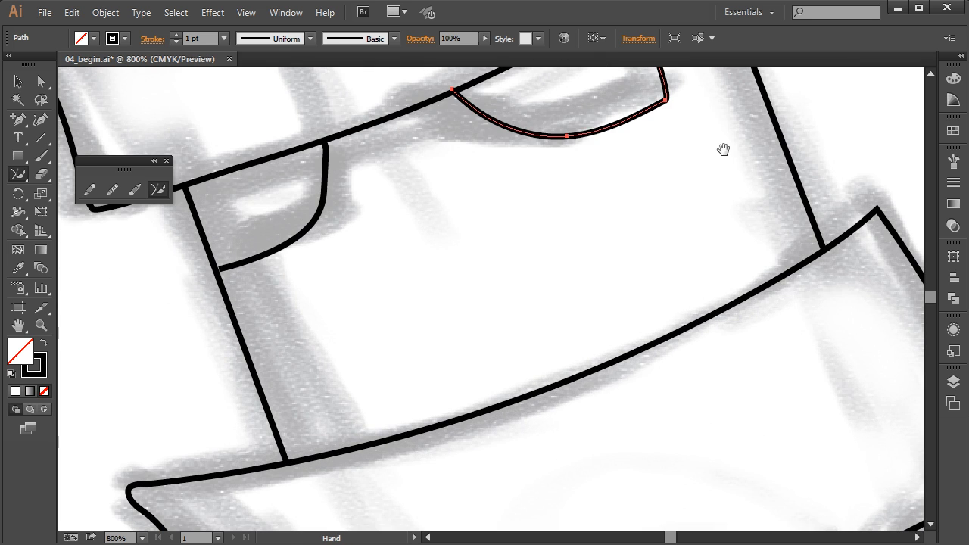
{"action": "scroll", "coordinate": [742, 314], "scroll_direction": "up", "scroll_amount": 5}
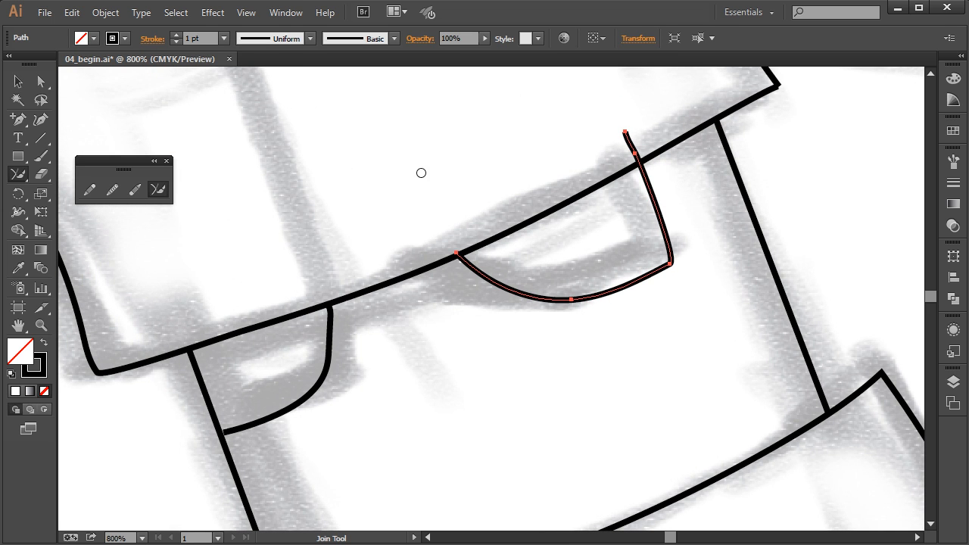
{"action": "left_click", "coordinate": [134, 190]}
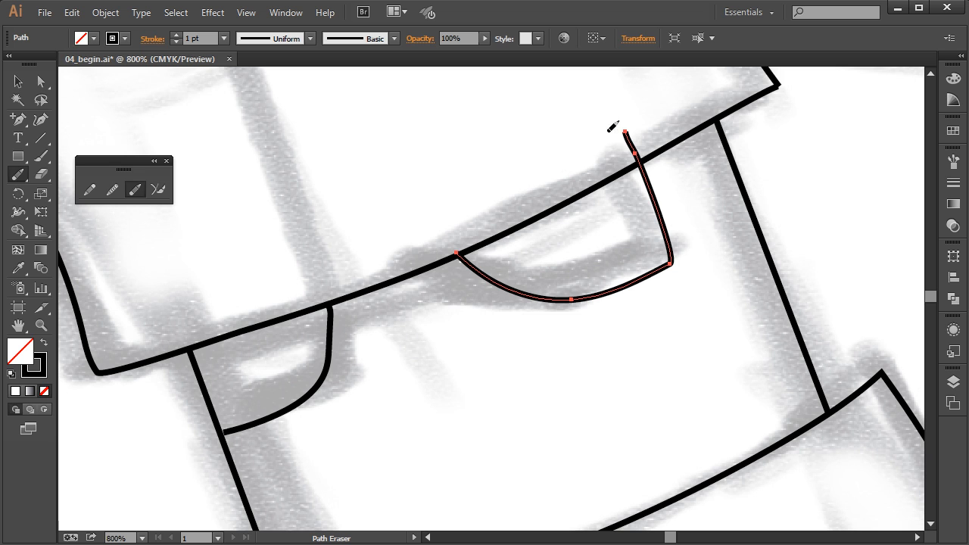
{"action": "mouse_move", "coordinate": [627, 131]}
{"action": "left_mouse_down"}
{"action": "mouse_move", "coordinate": [614, 145]}
{"action": "mouse_move", "coordinate": [634, 160]}
{"action": "left_mouse_up"}
{"action": "left_click_drag", "start_coordinate": [452, 253], "coordinate": [464, 250]}
Cut the right eye outline open at its lower-right corner with the Path Eraser tool
{"action": "left_click_drag", "start_coordinate": [655, 256], "coordinate": [694, 276]}
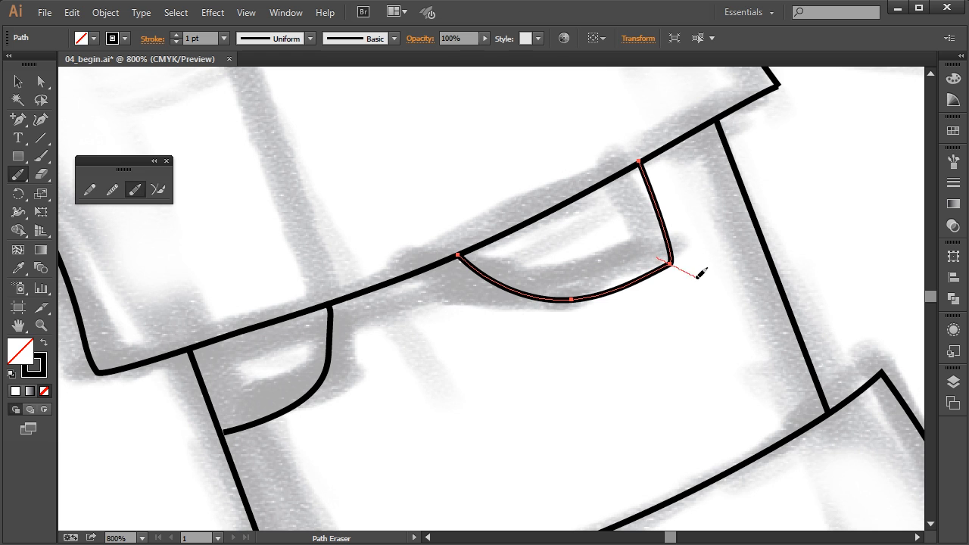
{"action": "left_click", "coordinate": [674, 247], "text": "ctrl"}
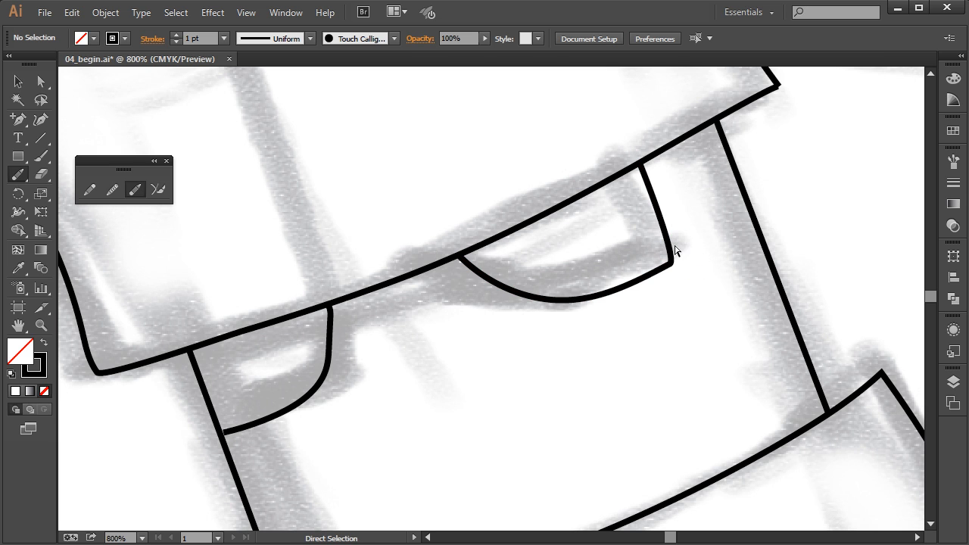
{"action": "left_click", "coordinate": [670, 252], "text": "ctrl"}
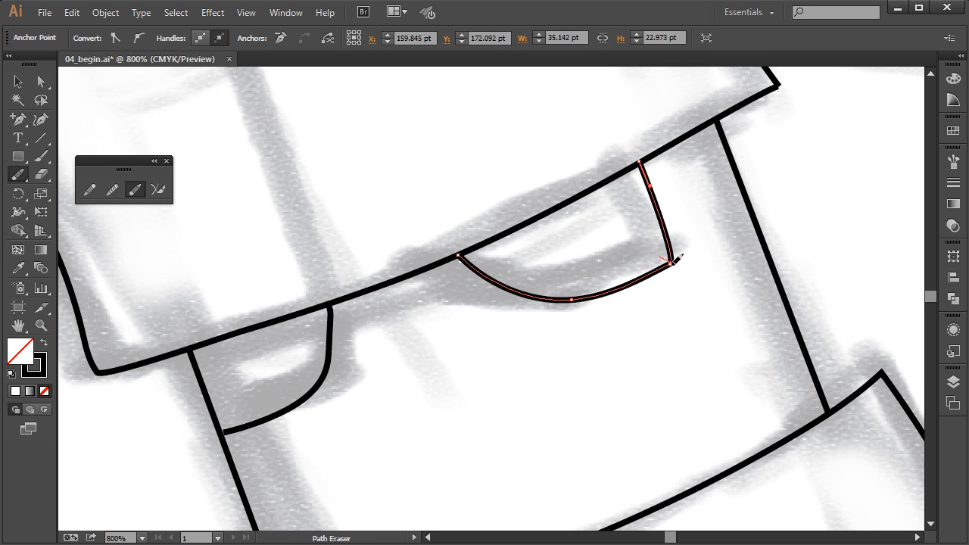
{"action": "left_click_drag", "start_coordinate": [679, 263], "coordinate": [699, 262]}
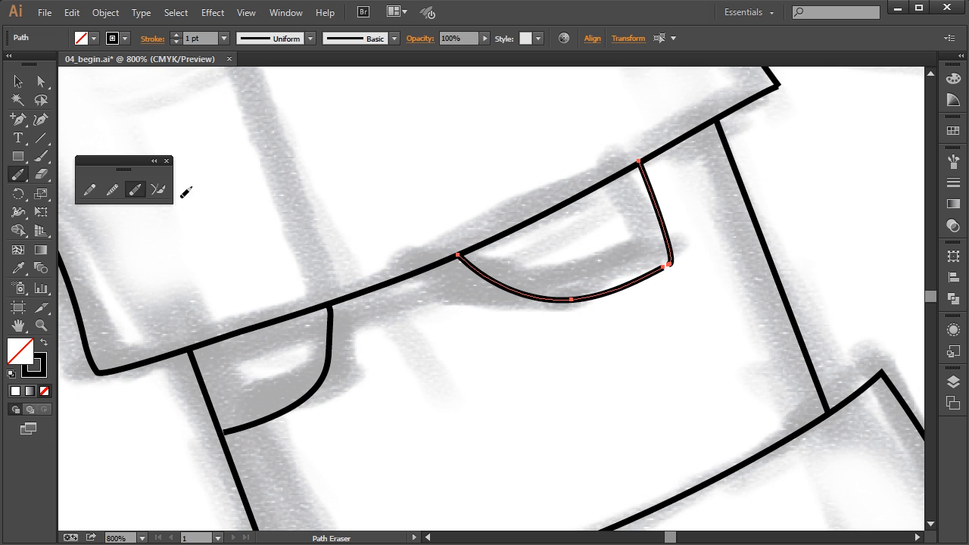
Delete the separated outer edge of the right eye and clear the selection
{"action": "left_click", "coordinate": [41, 81]}
{"action": "left_click", "coordinate": [670, 265]}
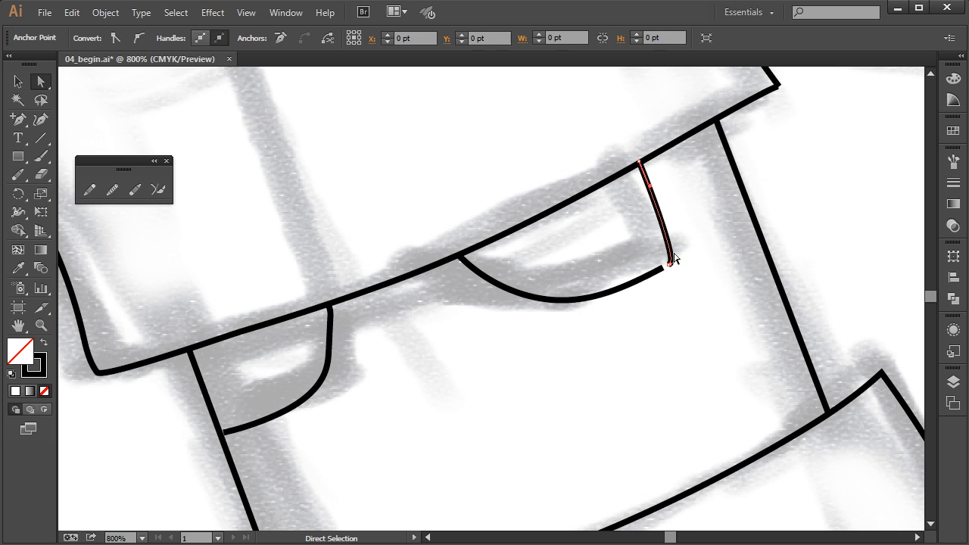
{"action": "key", "text": "Delete"}
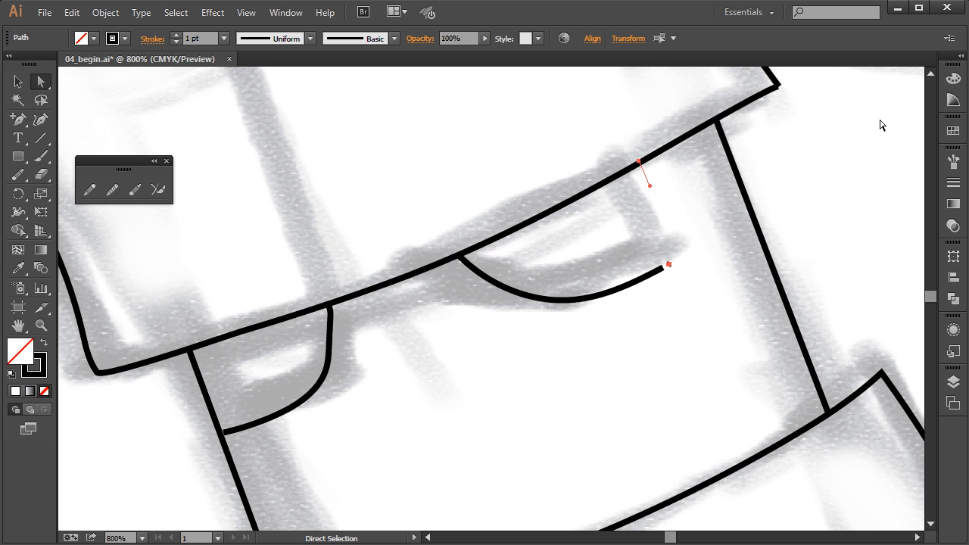
{"action": "left_click", "coordinate": [881, 125]}
Continue the right eye's lower arc with the Pencil tool, rounding the corner and running up to the upper head outline, and deselect it
{"action": "left_click", "coordinate": [89, 189]}
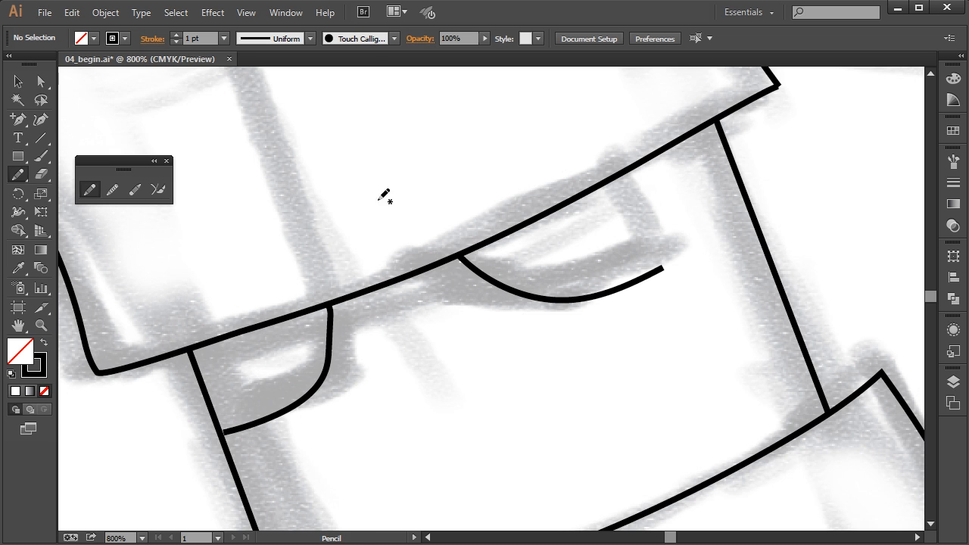
{"action": "left_click", "coordinate": [662, 269], "text": "ctrl"}
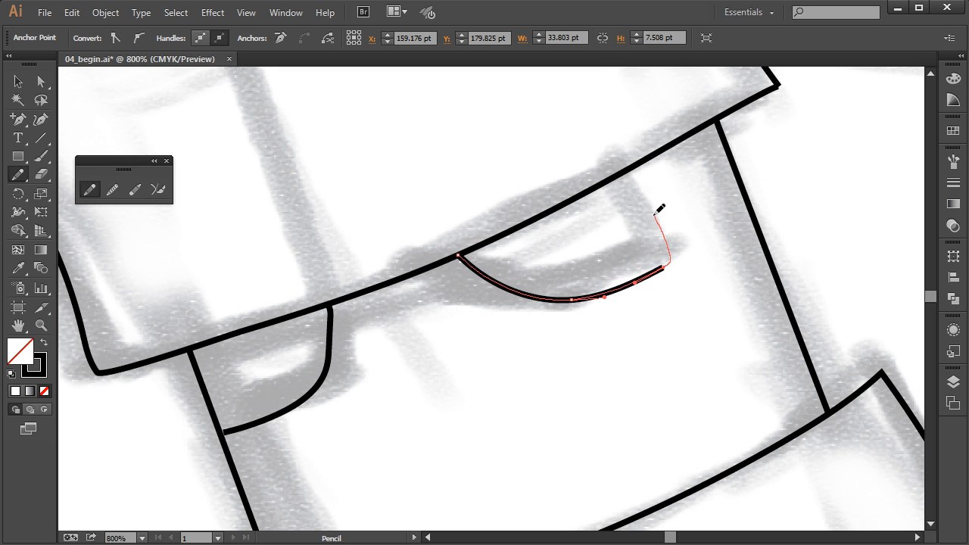
{"action": "left_click_drag", "start_coordinate": [632, 167], "coordinate": [628, 169]}
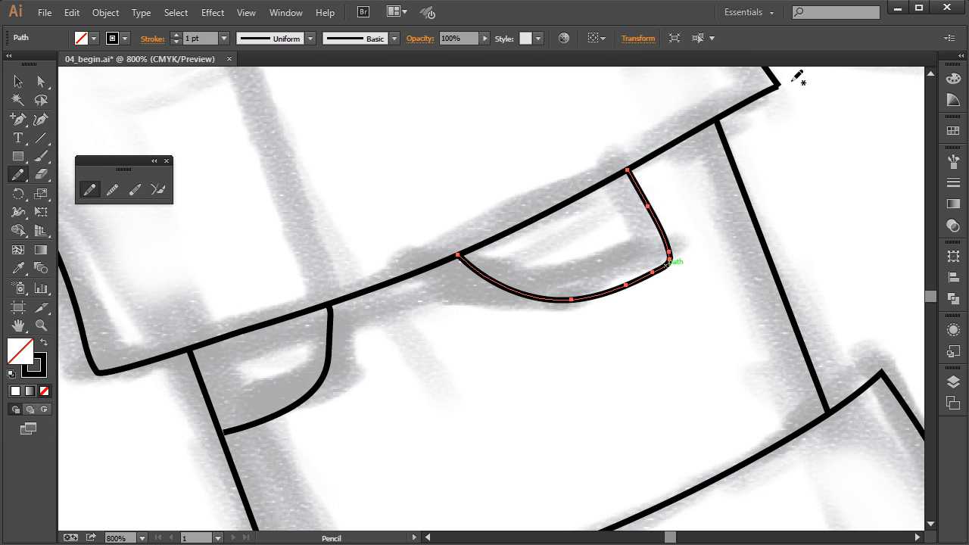
{"action": "left_click", "coordinate": [625, 359], "text": "ctrl"}
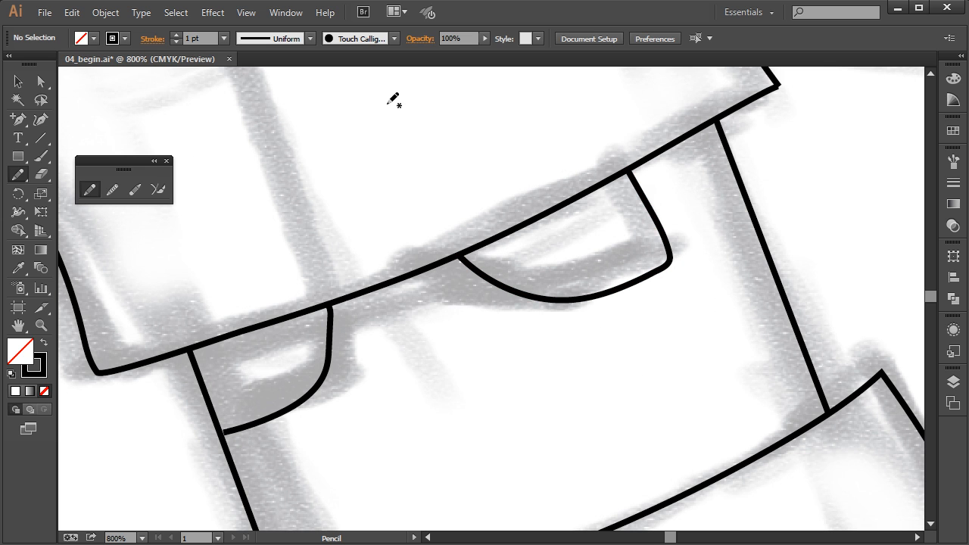
Zoom out to 300% and bring the robot's whole head into view
{"action": "key", "text": "ctrl+minus"}
{"action": "key", "text": "ctrl+minus"}
{"action": "key", "text": "ctrl+minus"}
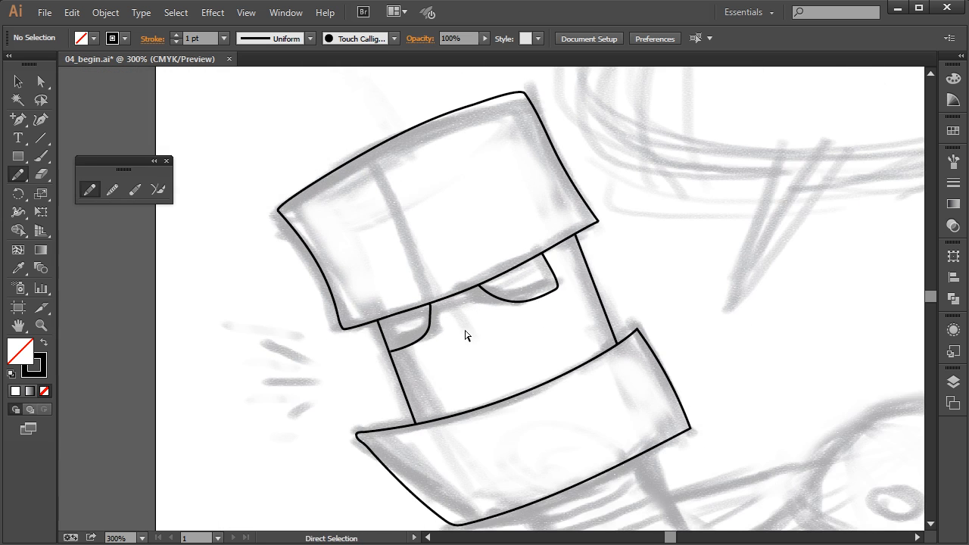
{"action": "left_click_drag", "start_coordinate": [542, 356], "coordinate": [489, 275]}
{"action": "left_click_drag", "start_coordinate": [665, 186], "coordinate": [667, 221]}
{"action": "left_click_drag", "start_coordinate": [706, 166], "coordinate": [714, 175]}
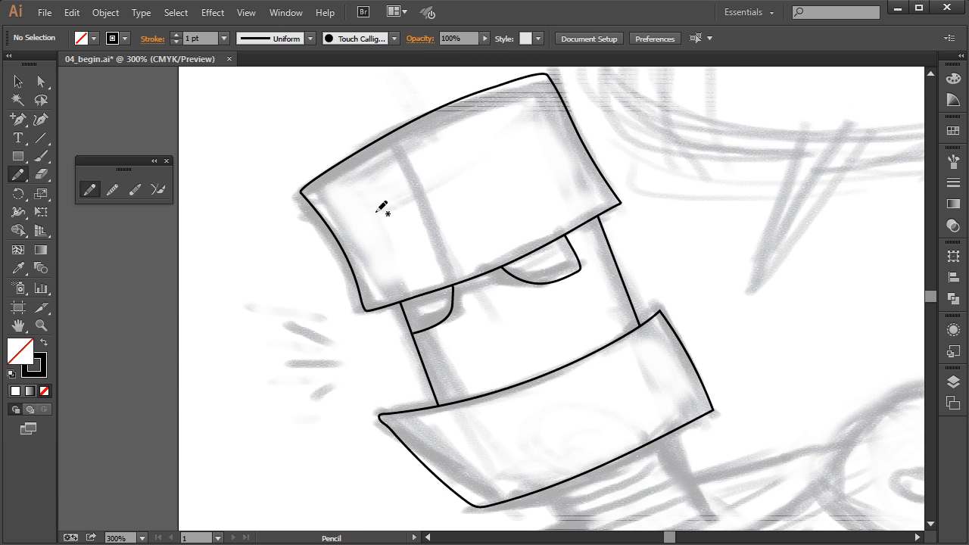